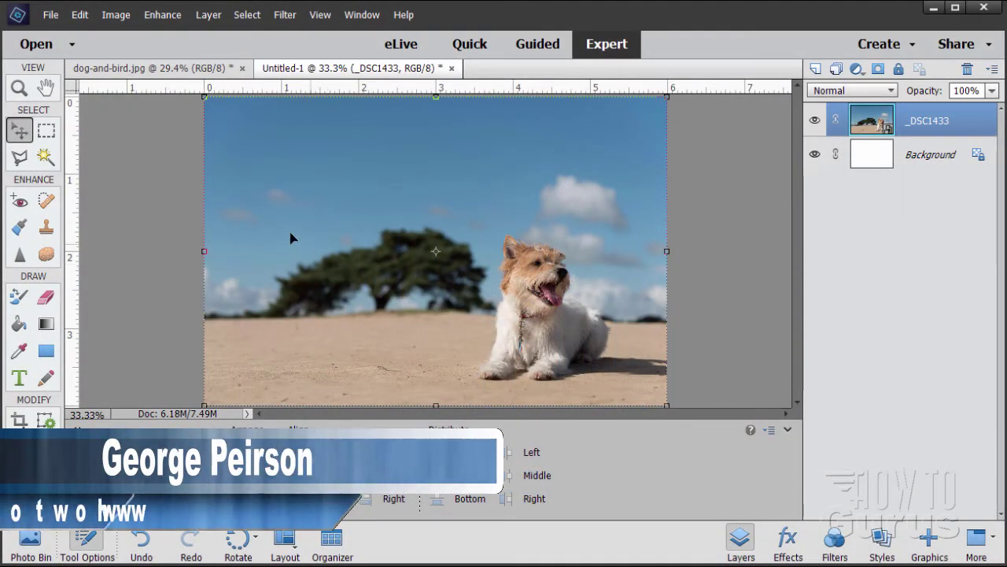
# Step: Glance at the finished dog-and-bird example, then return to the Untitled-1 dog composite
pyautogui.click(118, 67)
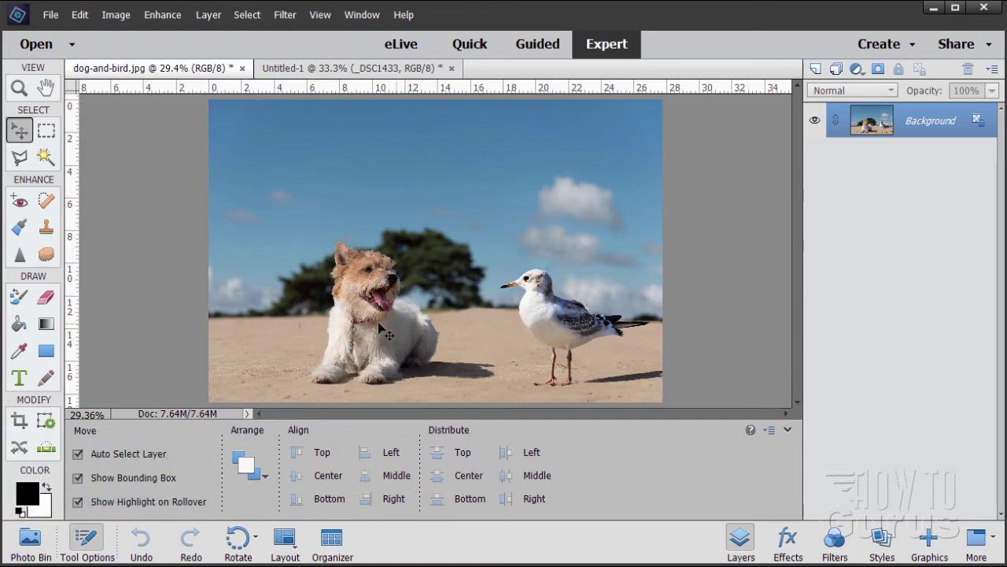
pyautogui.click(318, 69)
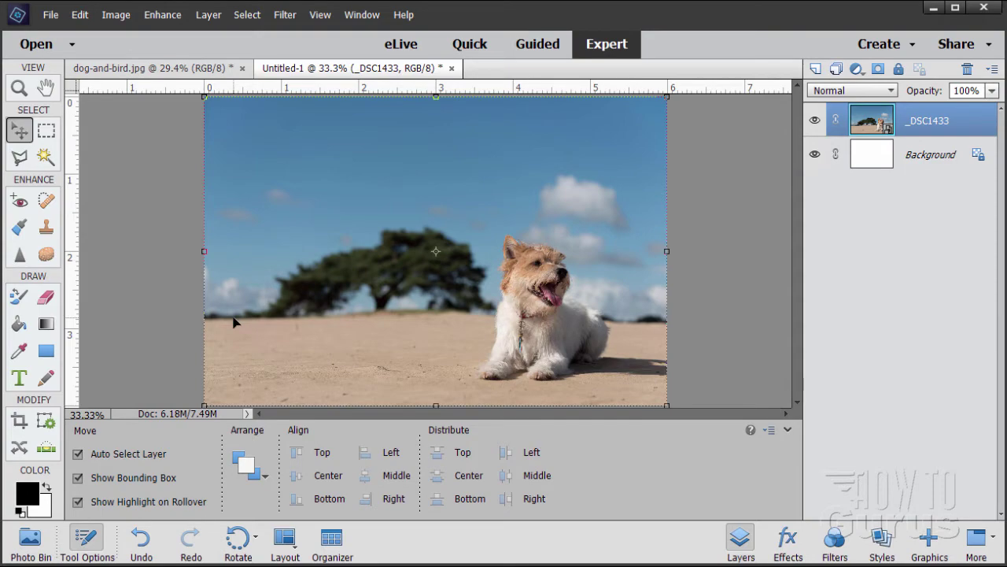
# Step: Open the bird-large.jpg photo
pyautogui.click(51, 14)
pyautogui.click(62, 47)
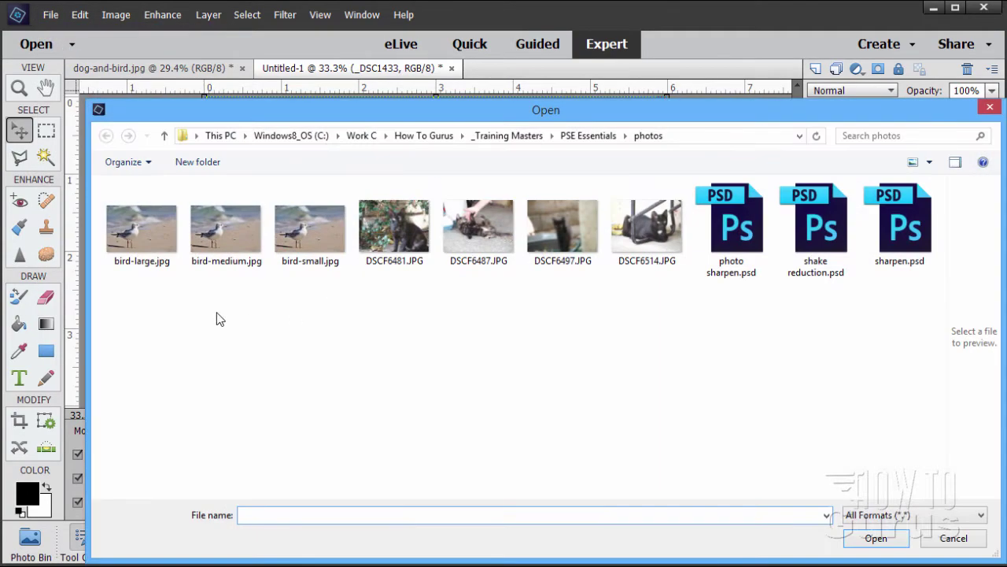
pyautogui.click(131, 228)
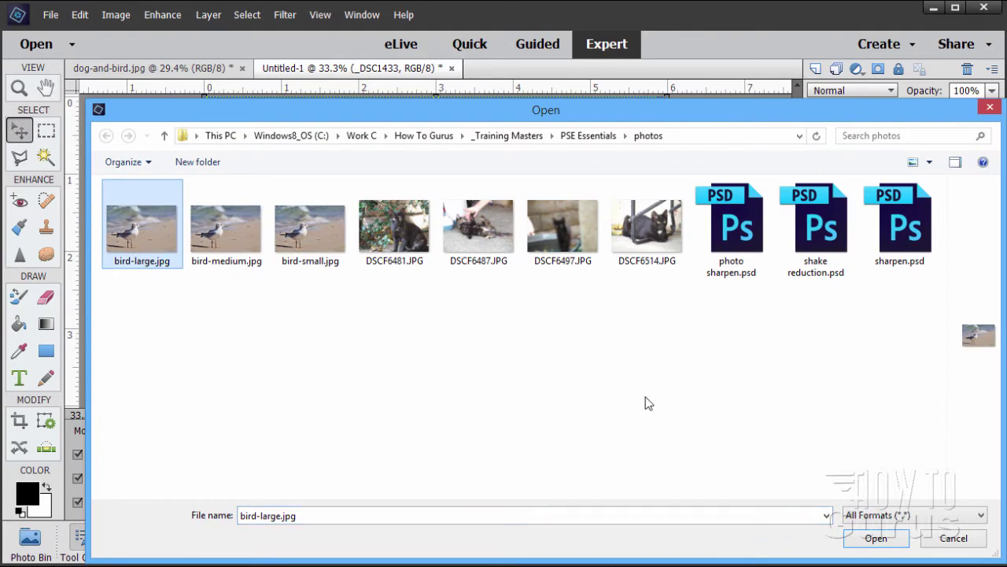
pyautogui.click(874, 538)
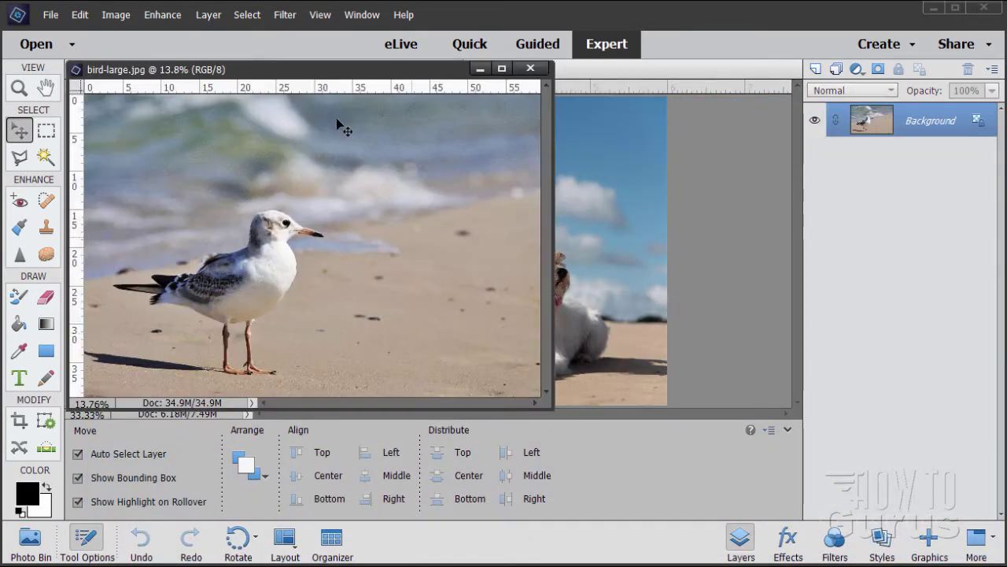
# Step: Move the bird window aside and drag the seagull photo into Untitled-1 as Layer 1
pyautogui.moveTo(319, 76); pyautogui.dragTo(671, 203)
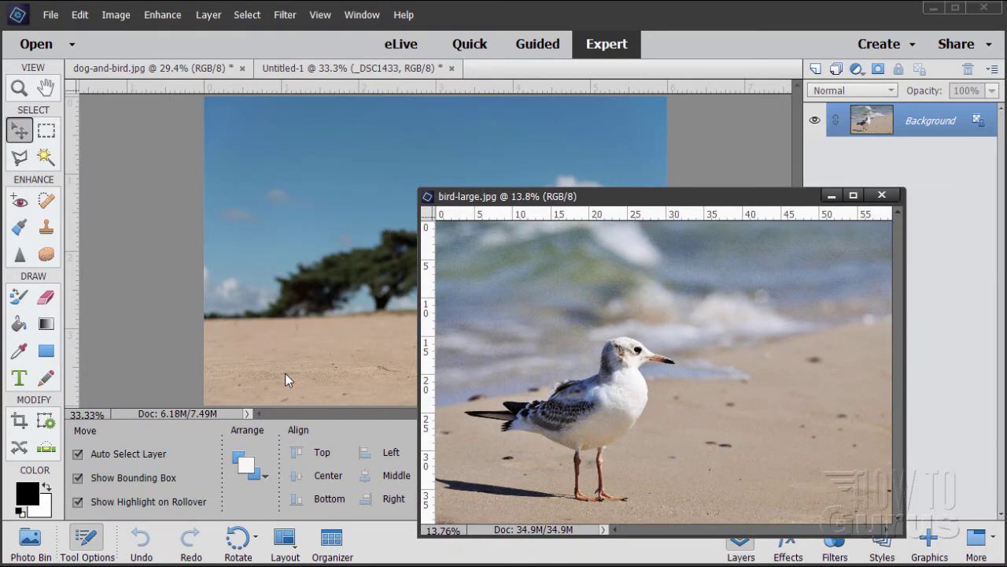
pyautogui.moveTo(580, 199); pyautogui.dragTo(525, 199)
pyautogui.moveTo(871, 122); pyautogui.dragTo(457, 162)
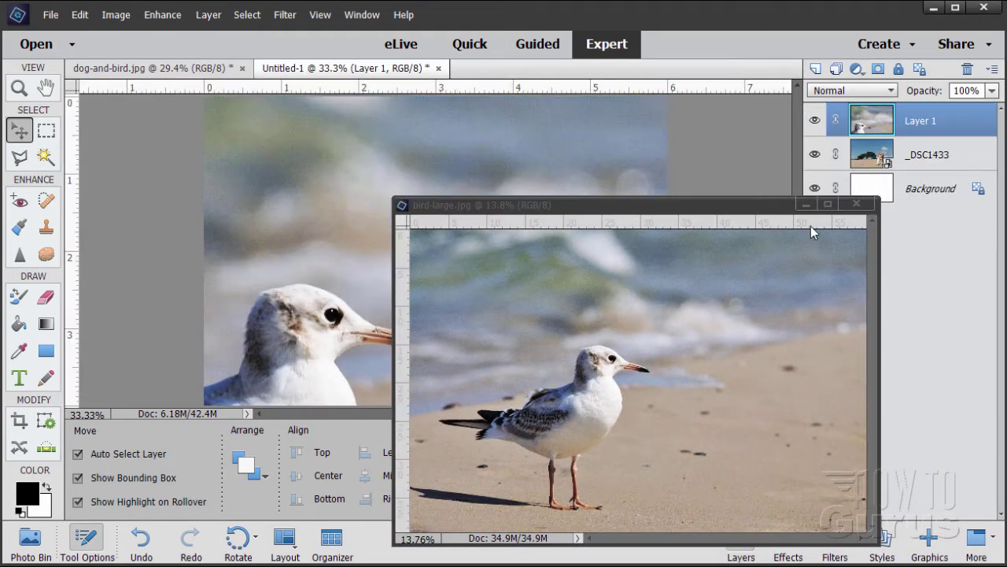
# Step: Close the bird-large window and reposition the seagull layer, toggling it to check the dog
pyautogui.click(856, 204)
pyautogui.moveTo(323, 256); pyautogui.dragTo(474, 294)
pyautogui.click(815, 120)
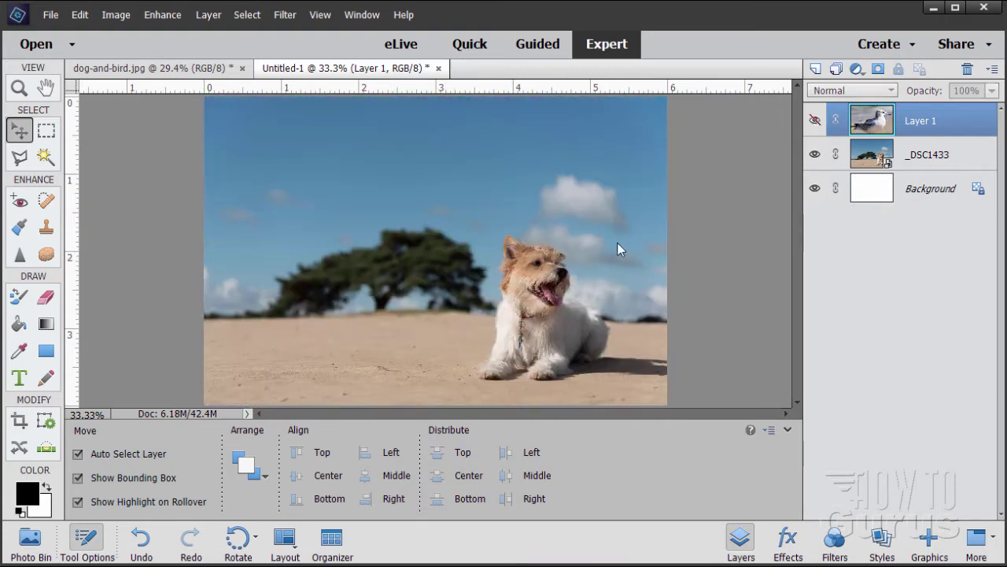
pyautogui.click(815, 119)
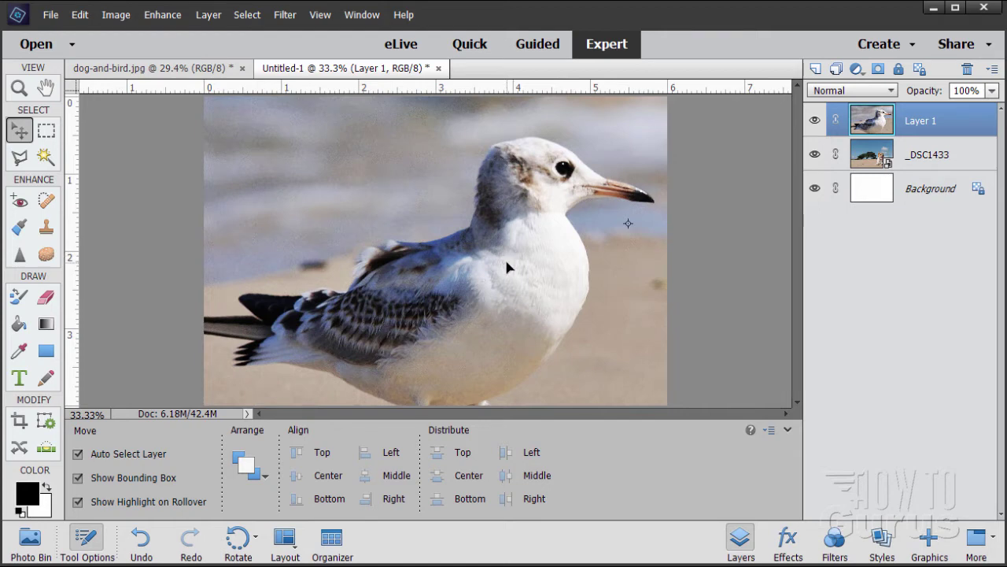
# Step: Scale the seagull layer down to about 38.56% and fit it over most of the canvas
pyautogui.moveTo(337, 205); pyautogui.dragTo(359, 243)
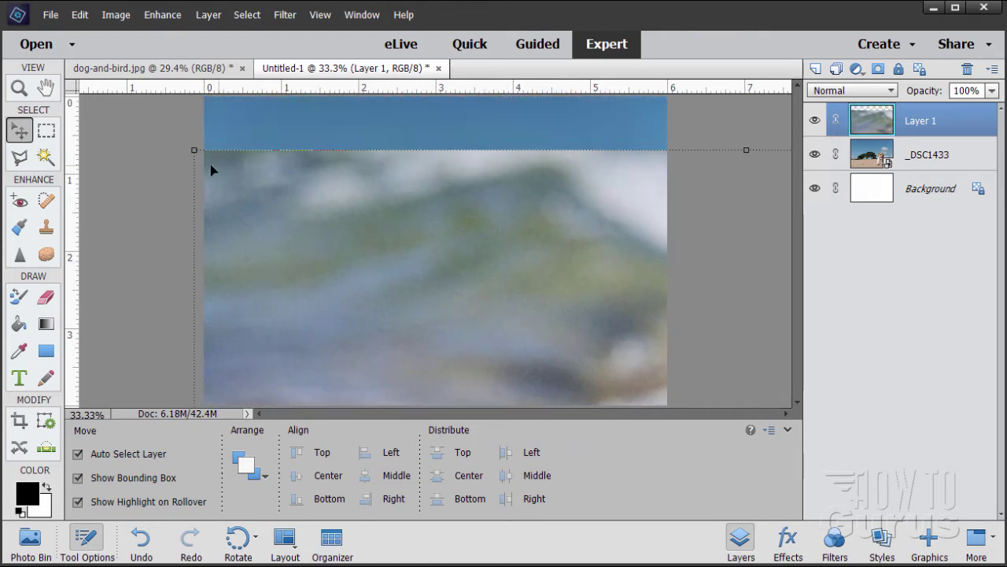
pyautogui.moveTo(196, 153); pyautogui.dragTo(241, 200)
pyautogui.moveTo(146, 114); pyautogui.dragTo(309, 219)
pyautogui.moveTo(401, 288); pyautogui.dragTo(299, 215)
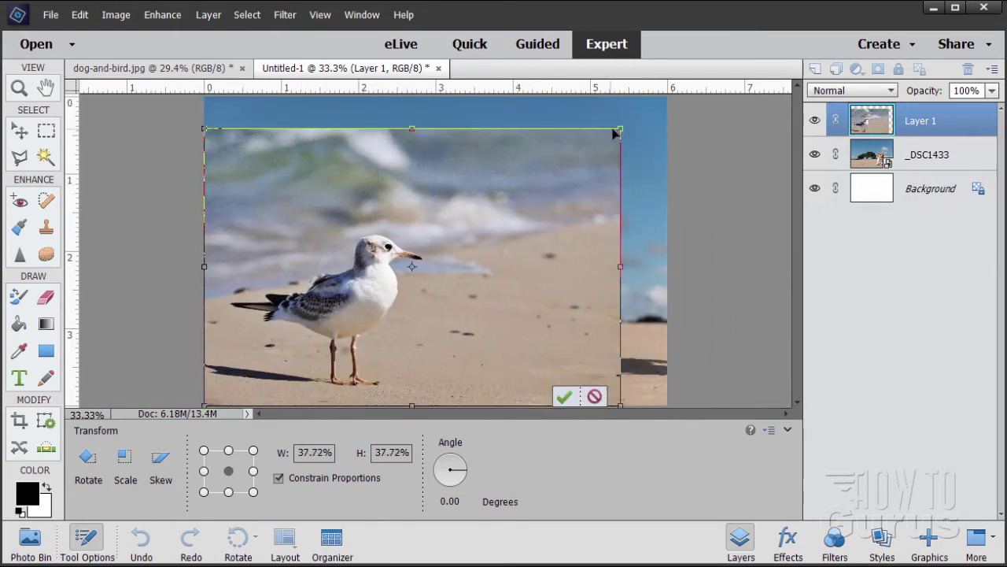
pyautogui.moveTo(621, 128)
pyautogui.mouseDown()
pyautogui.moveTo(638, 103)
pyautogui.moveTo(628, 111)
pyautogui.mouseUp()
pyautogui.moveTo(357, 311)
pyautogui.mouseDown()
pyautogui.moveTo(376, 298)
pyautogui.moveTo(364, 318)
pyautogui.mouseUp()
# Step: Commit the resize and lower the seagull layer to 57% opacity to check alignment
pyautogui.click(582, 398)
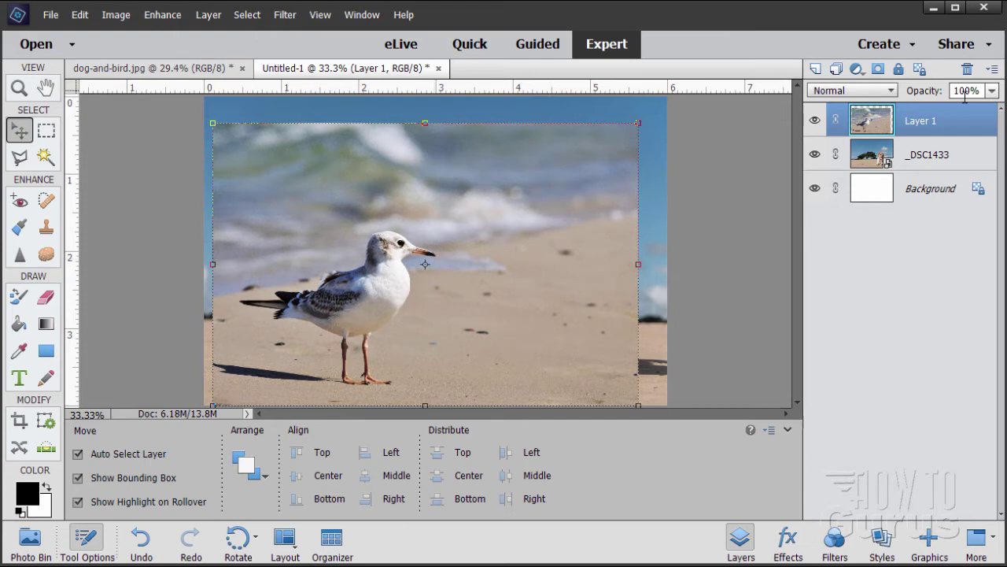
pyautogui.click(992, 93)
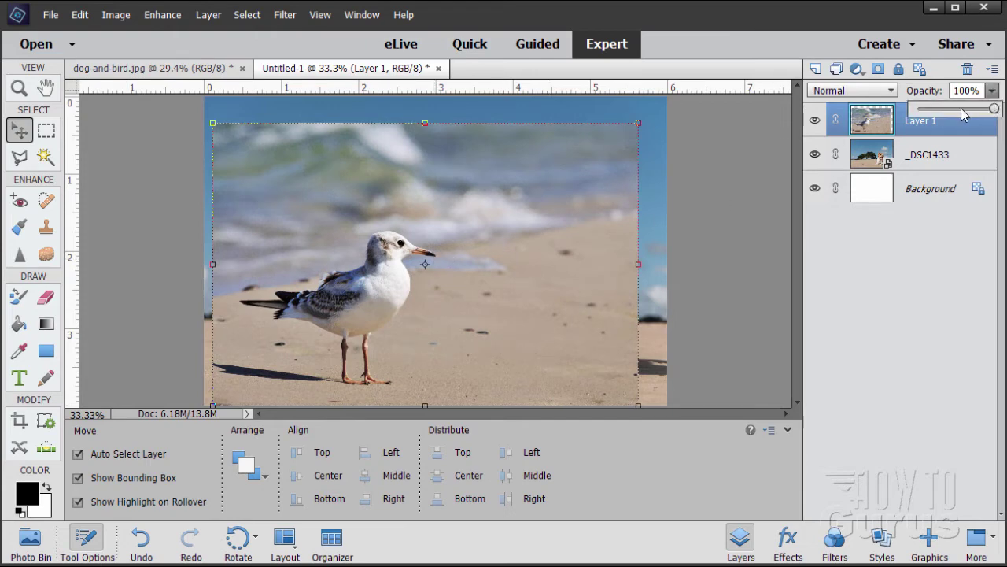
pyautogui.moveTo(967, 110); pyautogui.dragTo(963, 114)
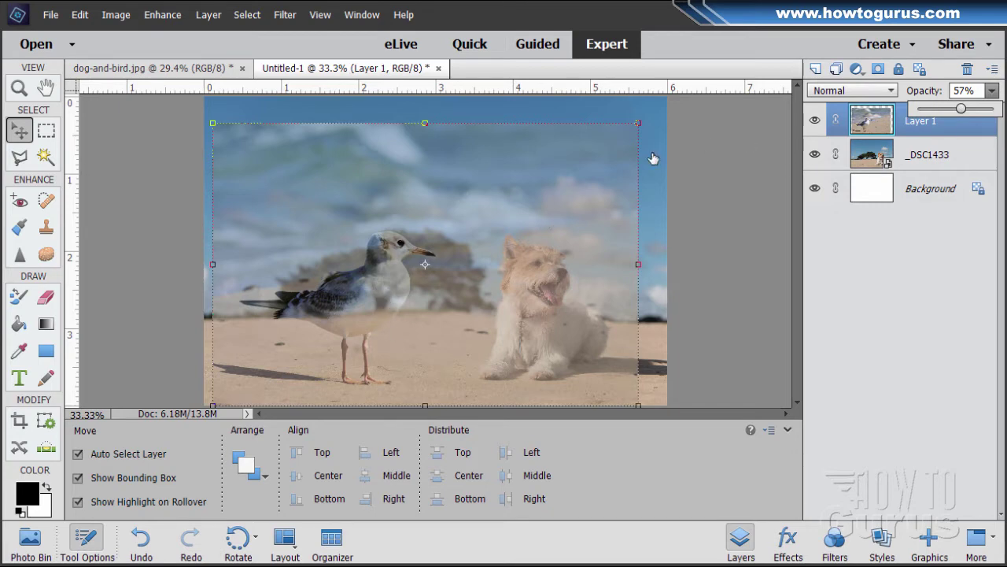
pyautogui.click(978, 118)
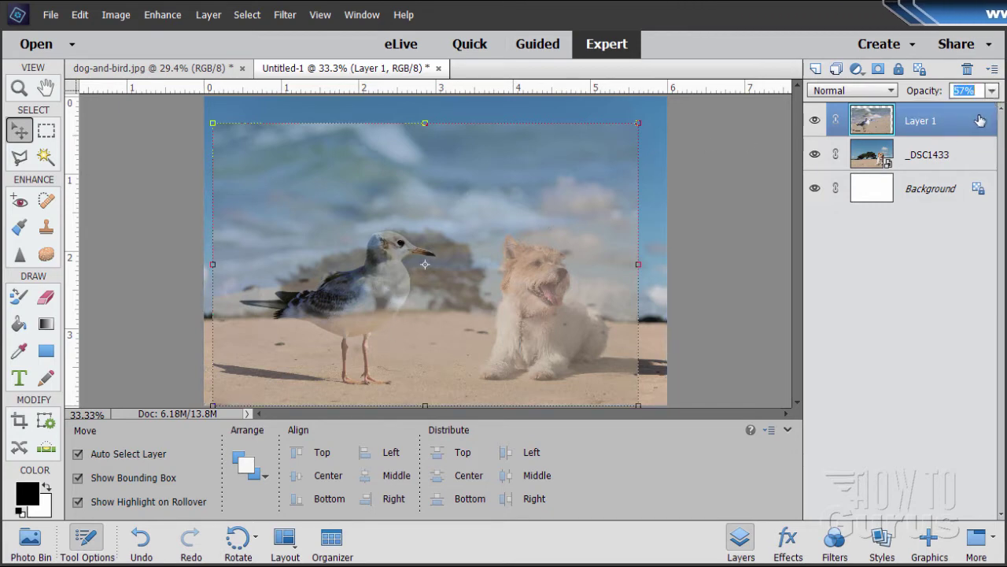
# Step: Restore 100% opacity, nudge the seagull layer slightly right, and hide it
pyautogui.click(992, 90)
pyautogui.moveTo(966, 109); pyautogui.dragTo(996, 108)
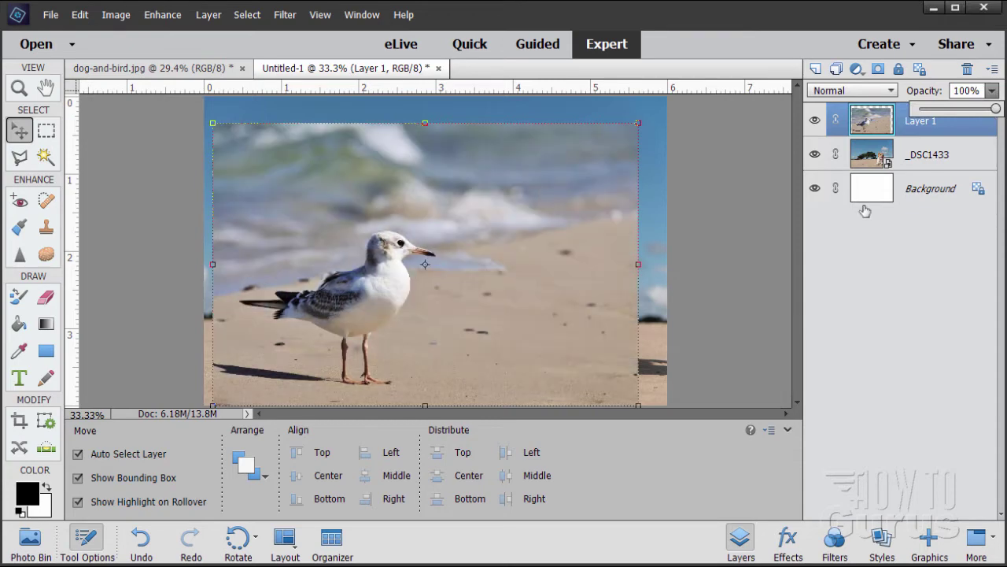
pyautogui.moveTo(325, 318); pyautogui.dragTo(334, 318)
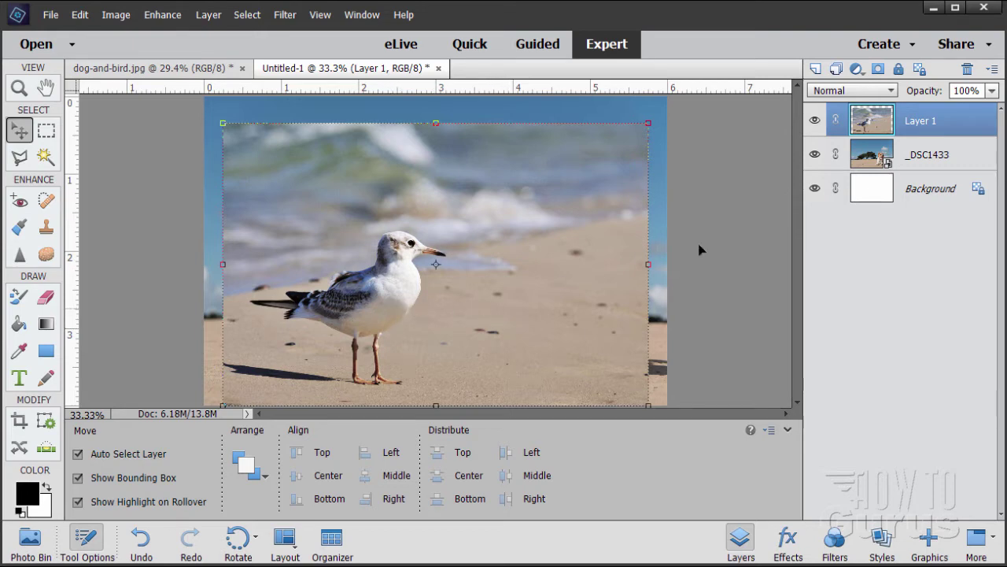
pyautogui.click(814, 120)
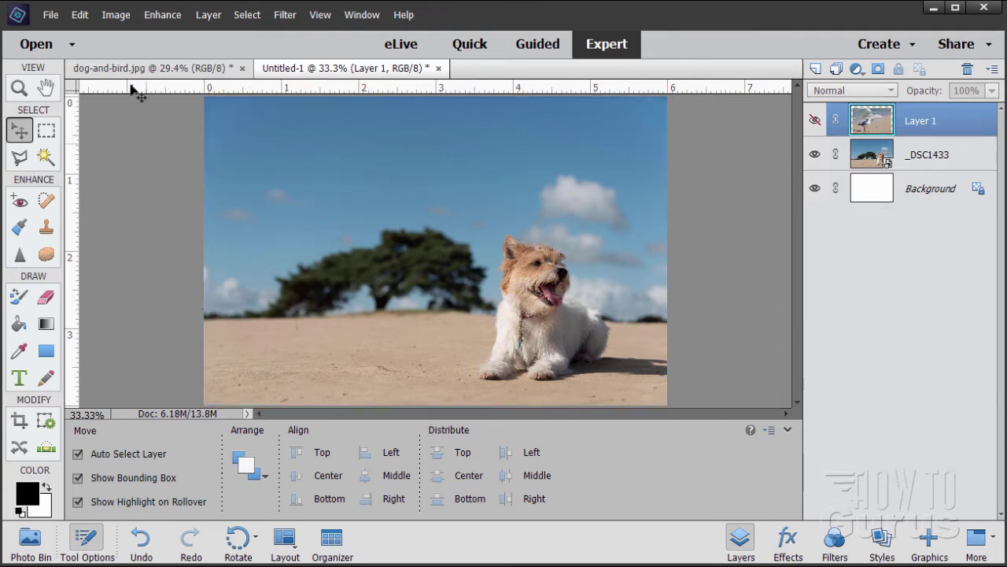
# Step: Place bird-large.jpg into the composite as a new bird-large layer
pyautogui.click(51, 14)
pyautogui.click(72, 215)
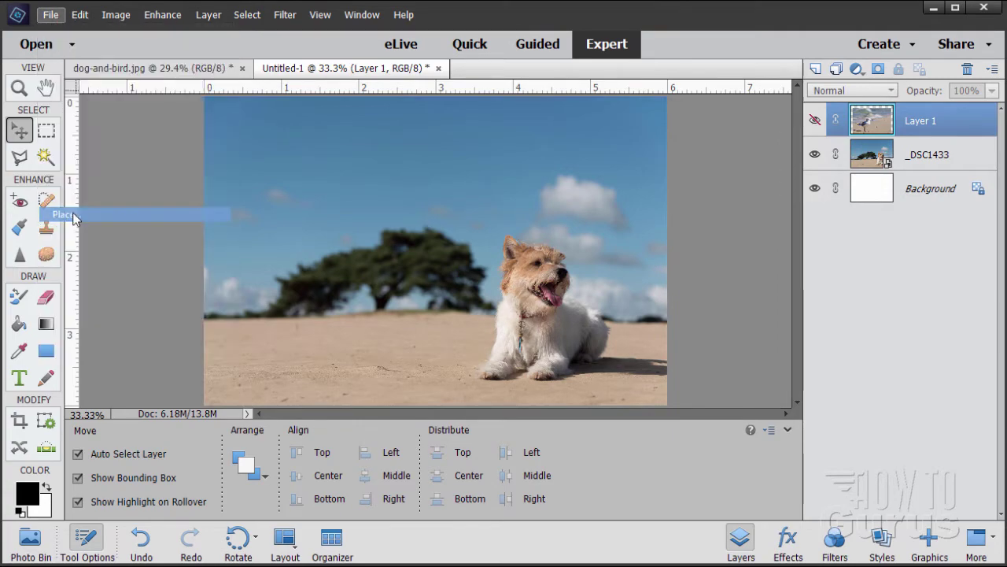
pyautogui.click(162, 241)
pyautogui.click(875, 537)
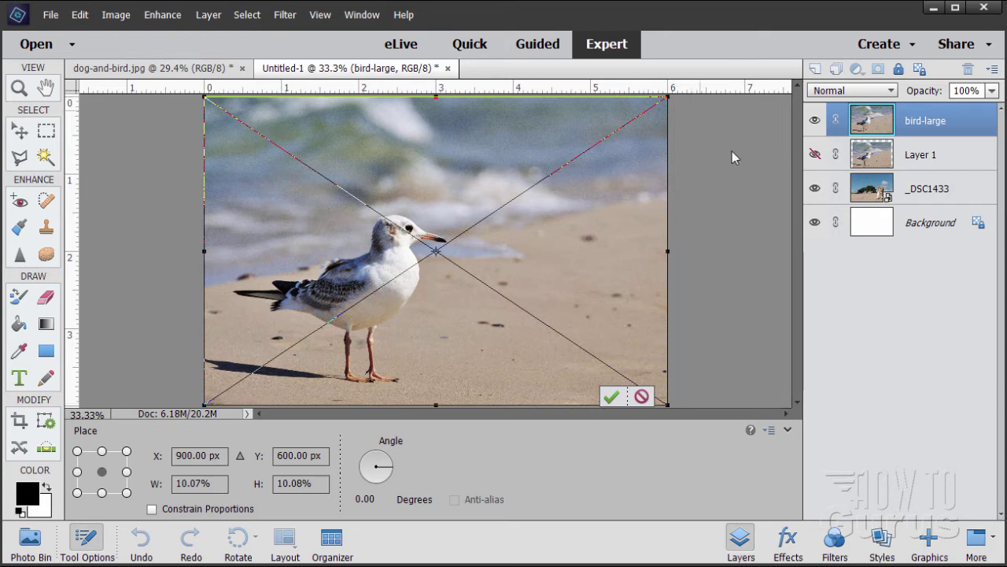
pyautogui.click(612, 397)
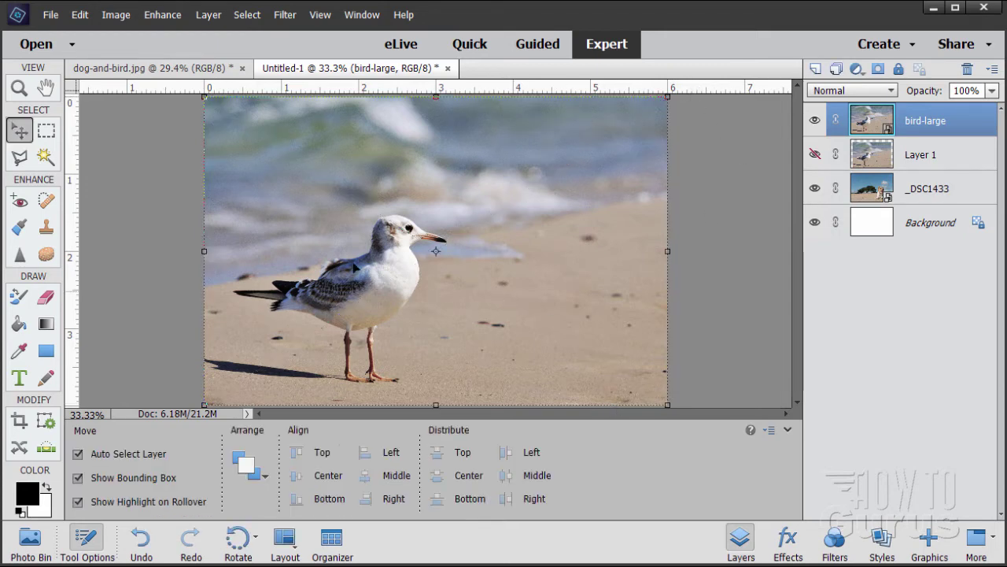
# Step: Scale the bird-large layer slightly smaller over the canvas, commit, and hide it
pyautogui.moveTo(207, 100); pyautogui.dragTo(222, 122)
pyautogui.moveTo(402, 286); pyautogui.dragTo(390, 276)
pyautogui.click(598, 396)
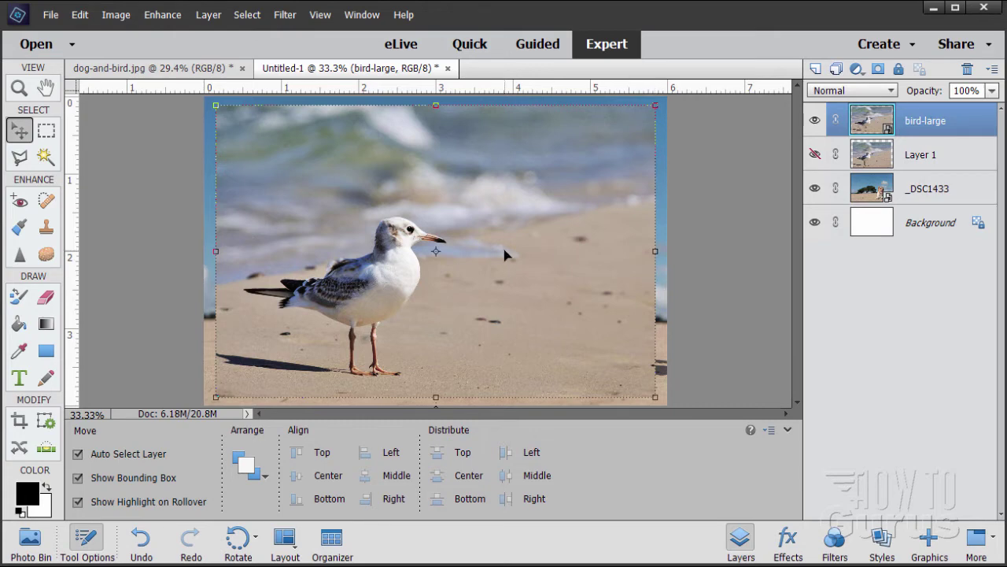
pyautogui.click(814, 120)
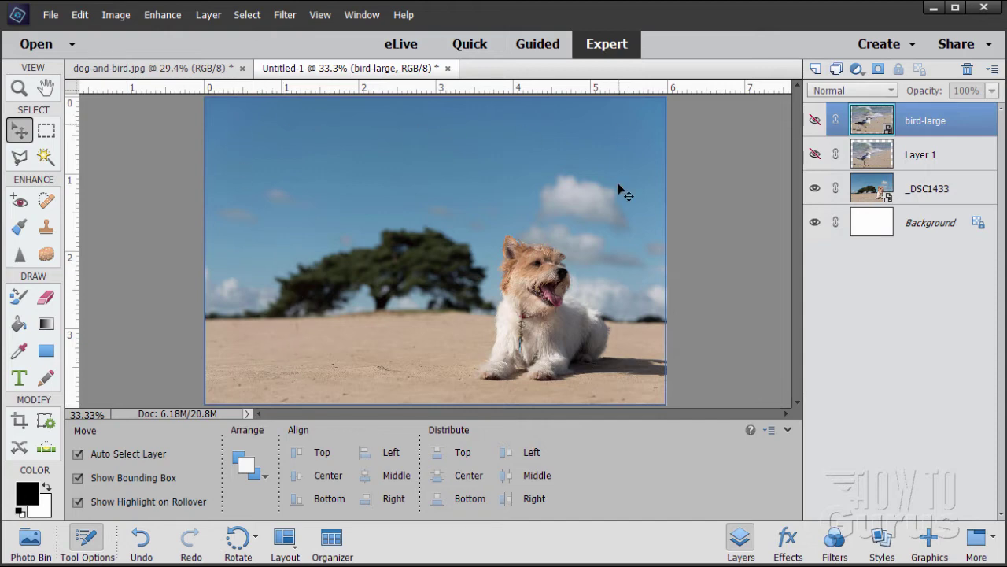
# Step: Check Untitled-1's Image Size (1800 × 1200 pixels at 300 ppi) and cancel without changes
pyautogui.click(114, 16)
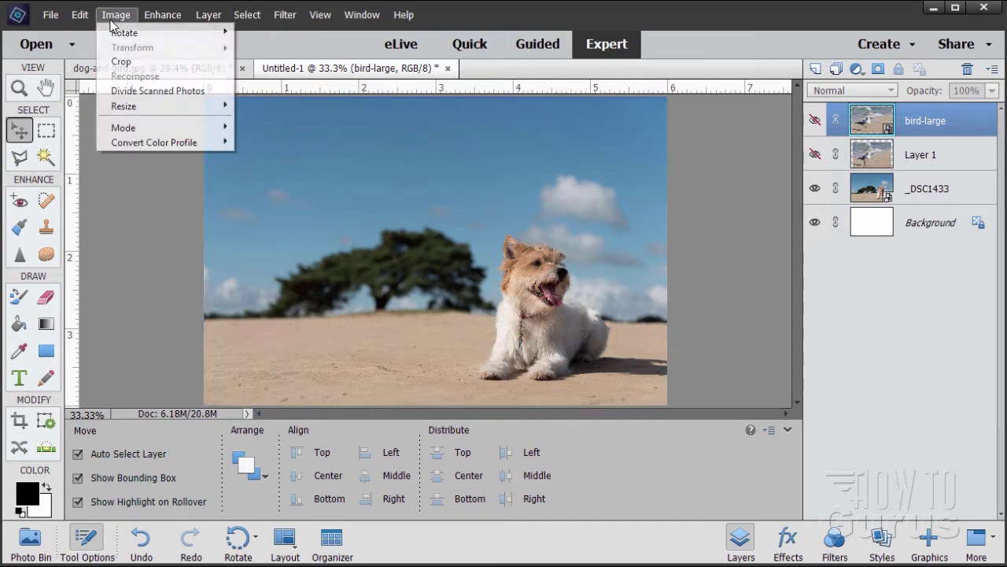
pyautogui.moveTo(145, 105)
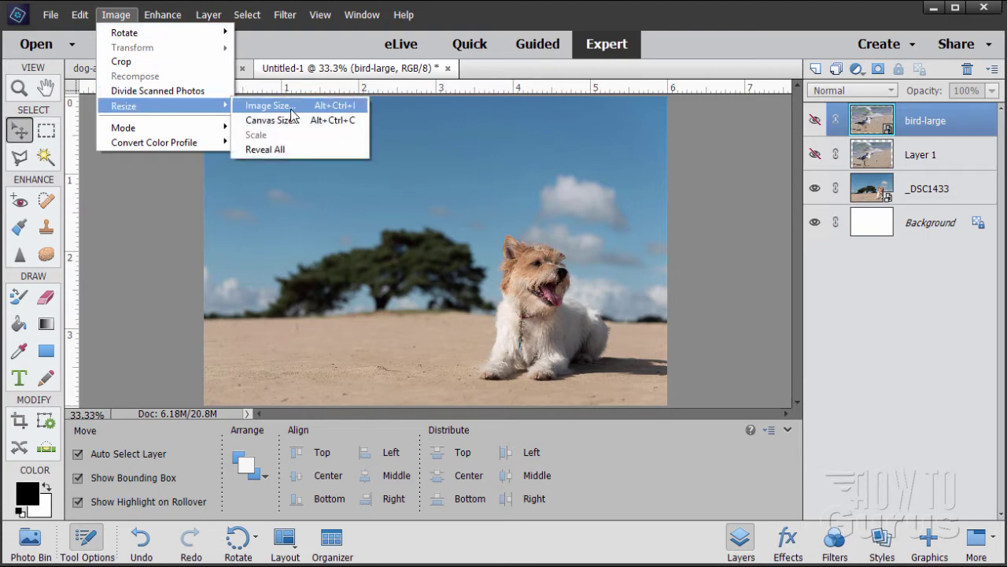
pyautogui.click(267, 107)
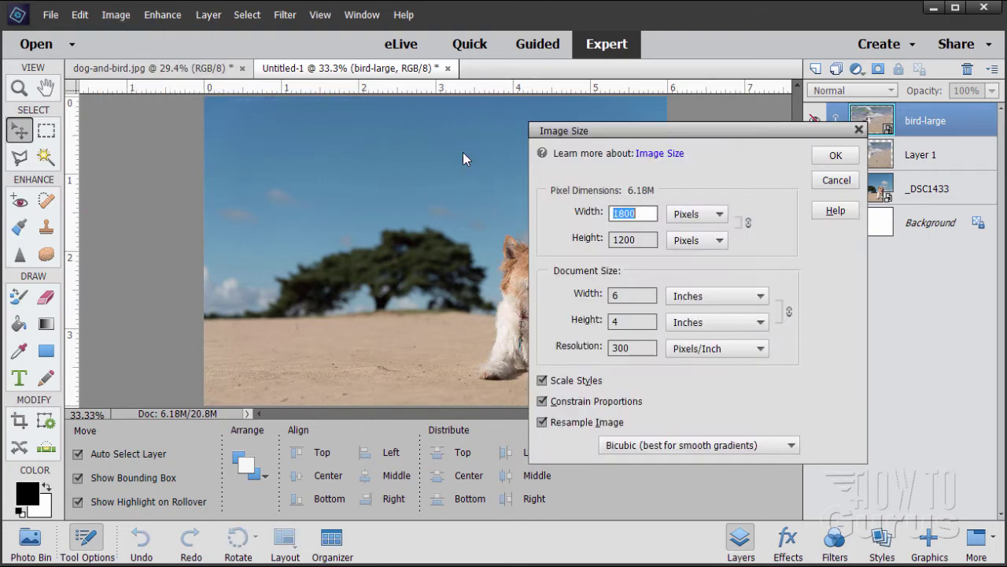
pyautogui.moveTo(642, 138); pyautogui.dragTo(582, 143)
pyautogui.click(586, 215)
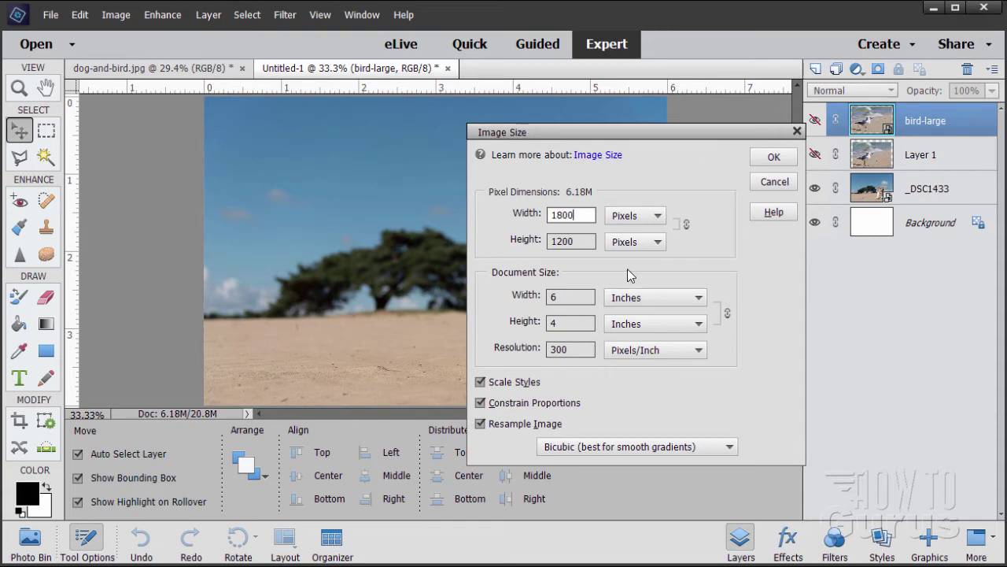
pyautogui.click(774, 181)
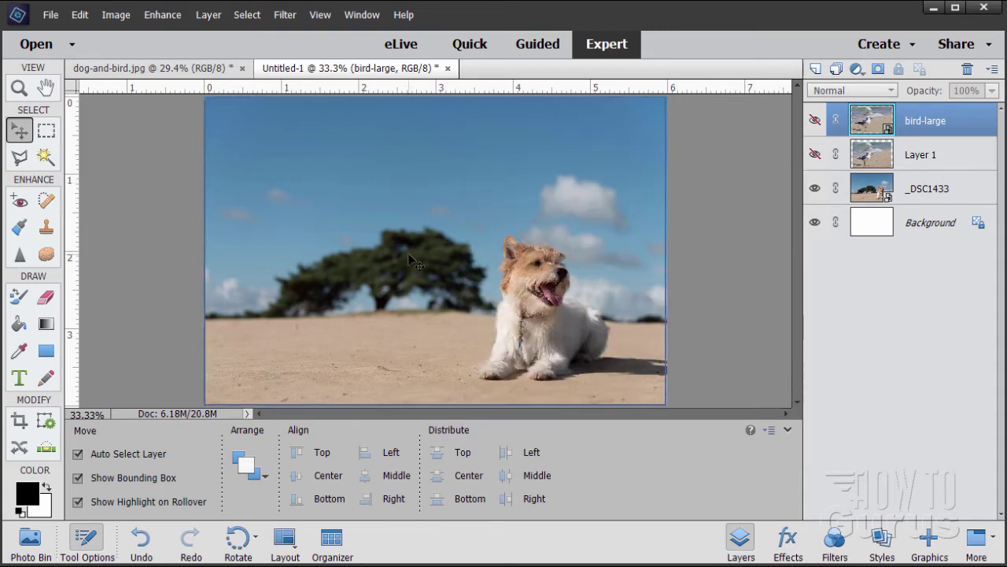
# Step: Reopen the bird-large.jpg gull photo and head into the Image menu to resize it
pyautogui.click(47, 17)
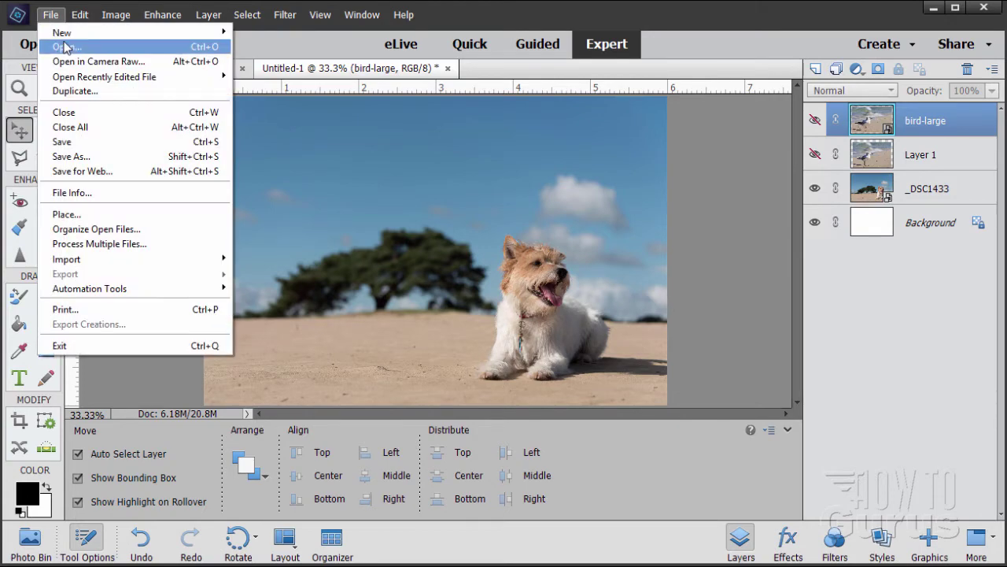
pyautogui.click(67, 46)
pyautogui.click(161, 235)
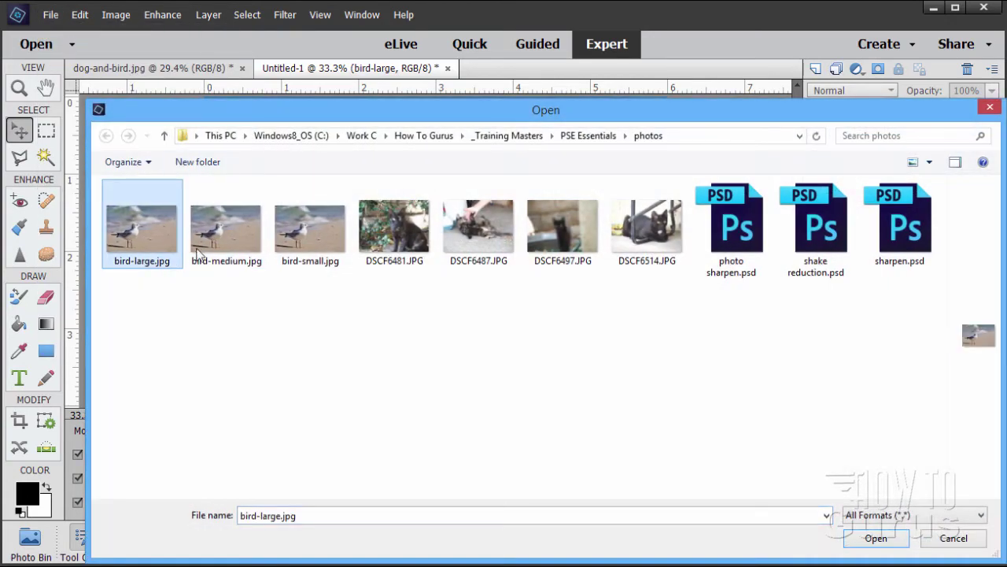
pyautogui.click(875, 537)
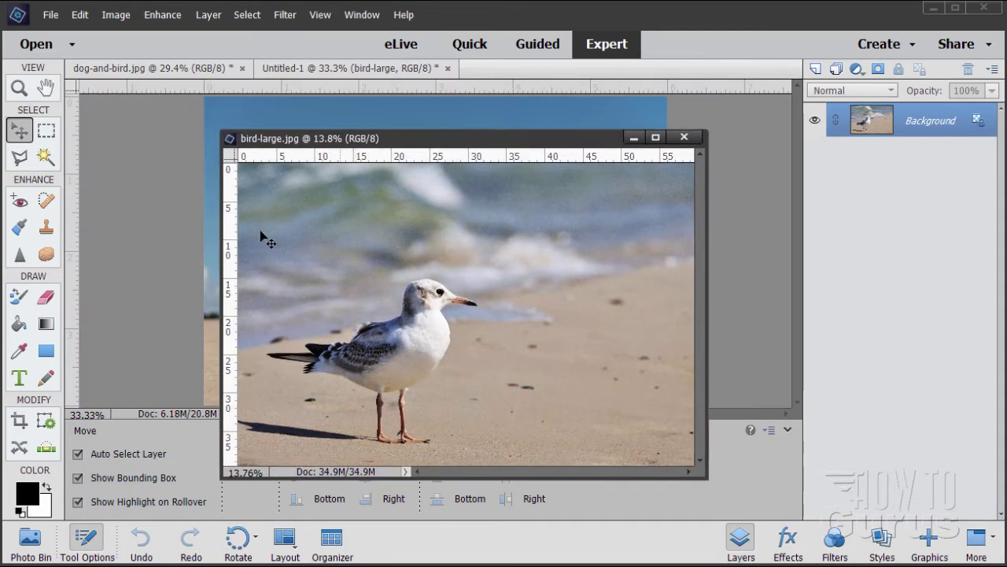
pyautogui.click(113, 15)
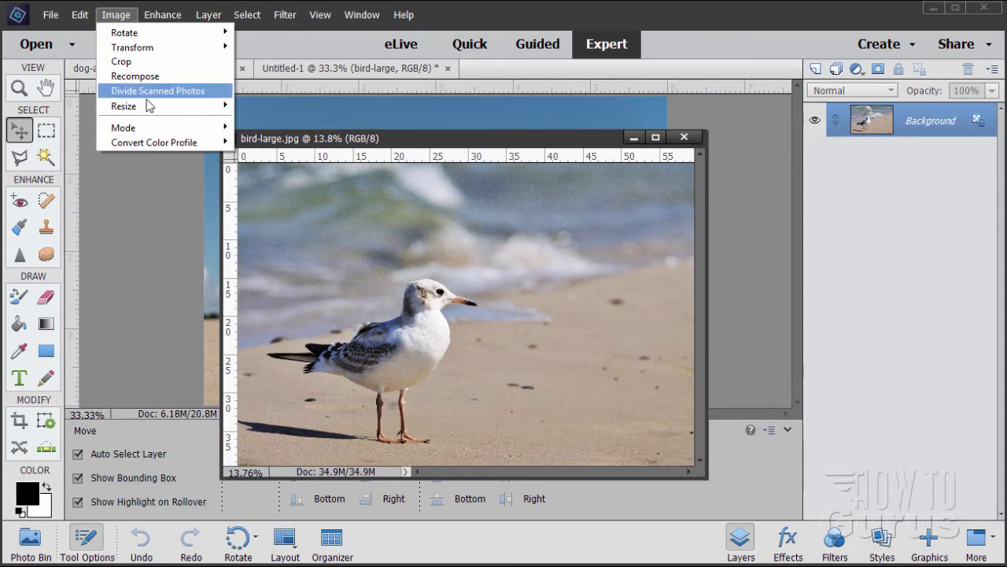
# Step: In Image Size, set resolution to 300 ppi and width to 6 inches, giving 1800 × 1196 pixels
pyautogui.moveTo(164, 107)
pyautogui.click(268, 106)
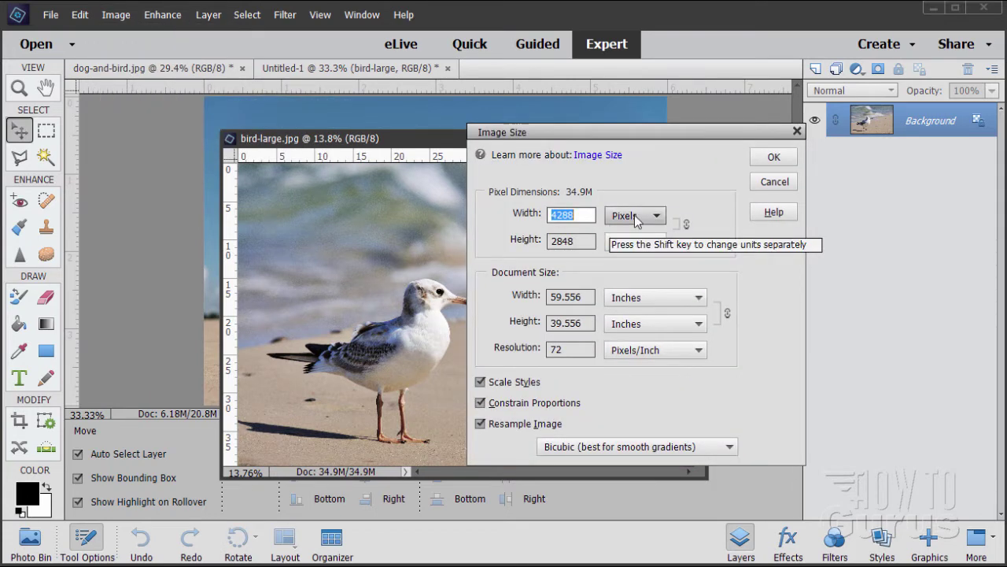
pyautogui.click(584, 216)
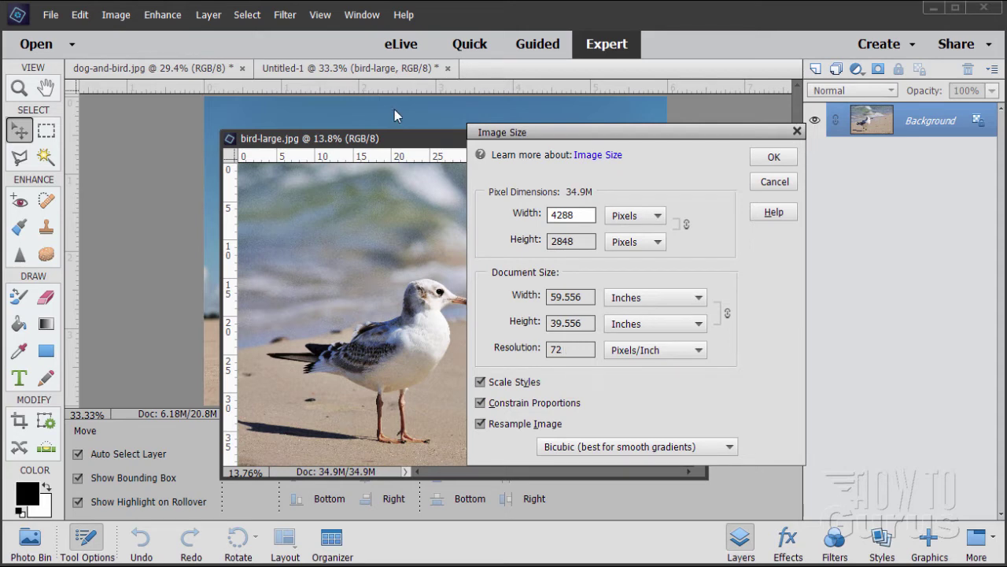
pyautogui.doubleClick(575, 347)
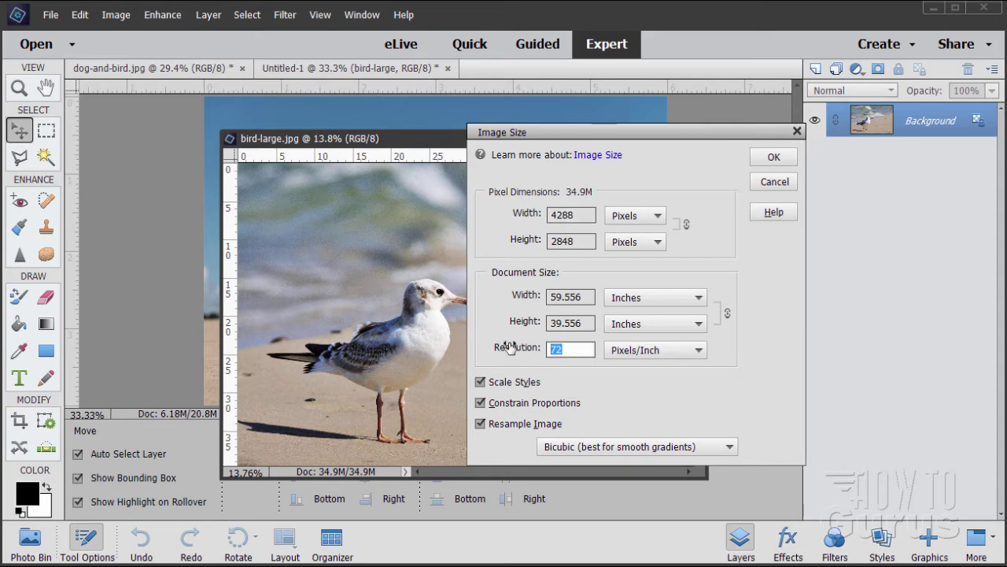
pyautogui.write('300')
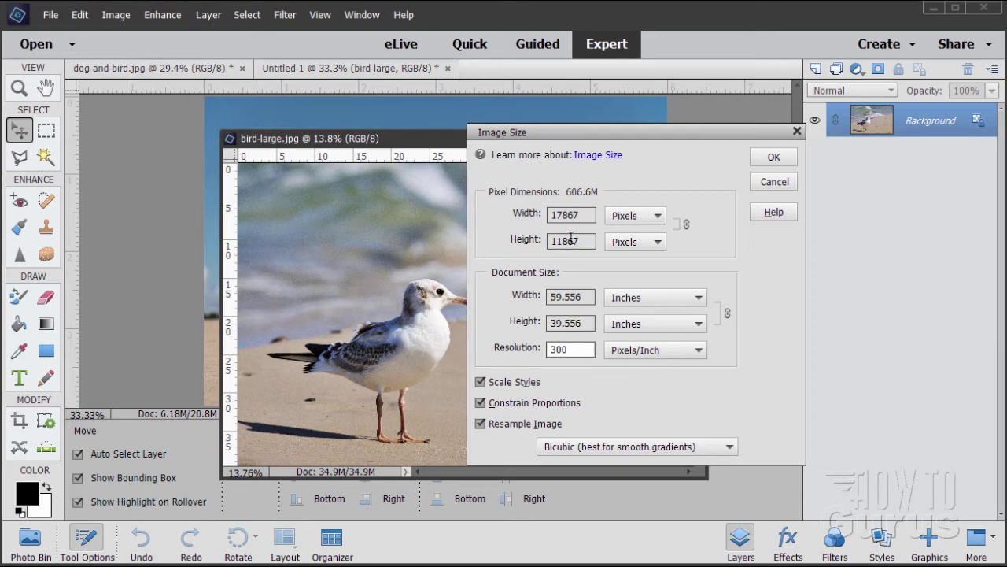
pyautogui.click(535, 297)
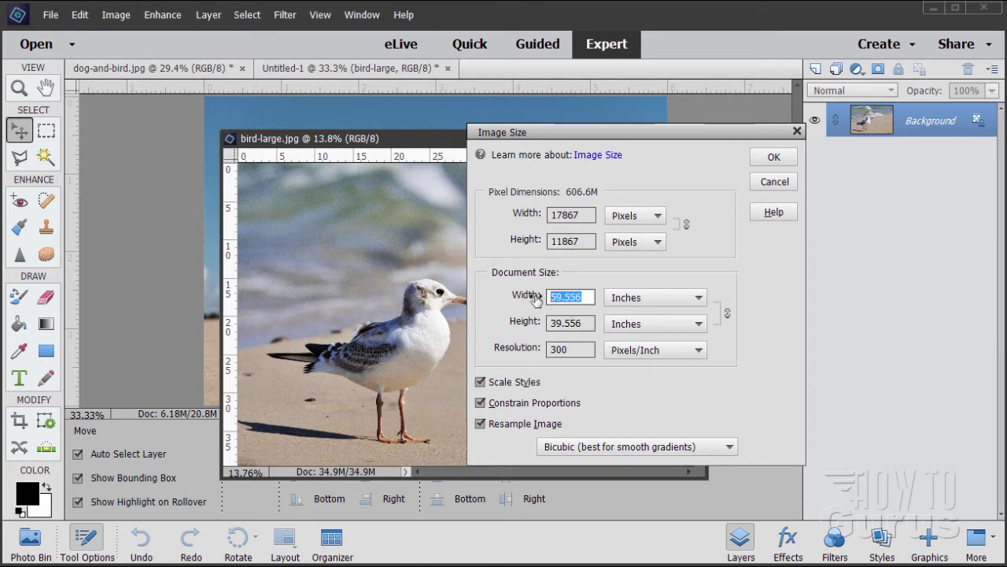
pyautogui.write('6')
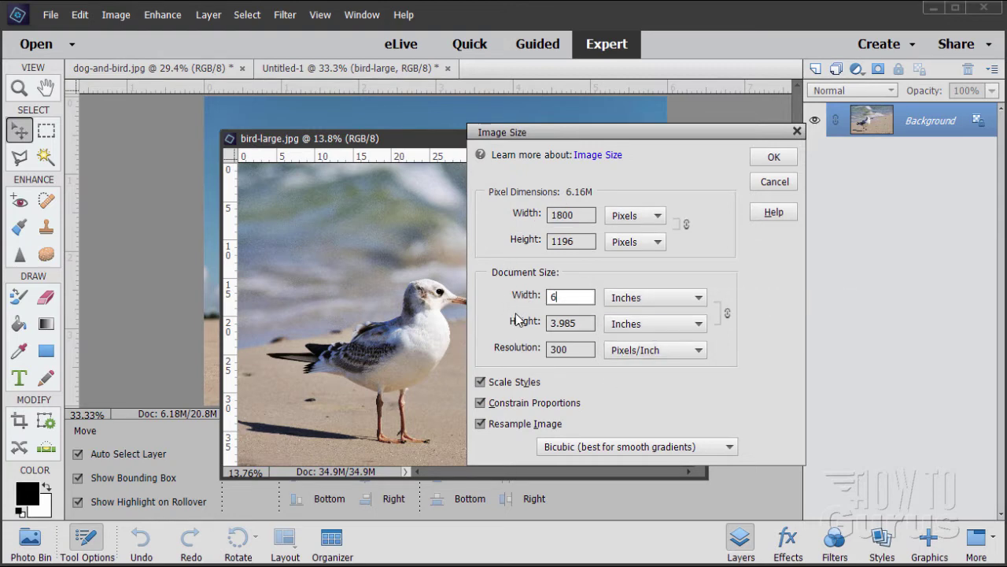
pyautogui.doubleClick(582, 349)
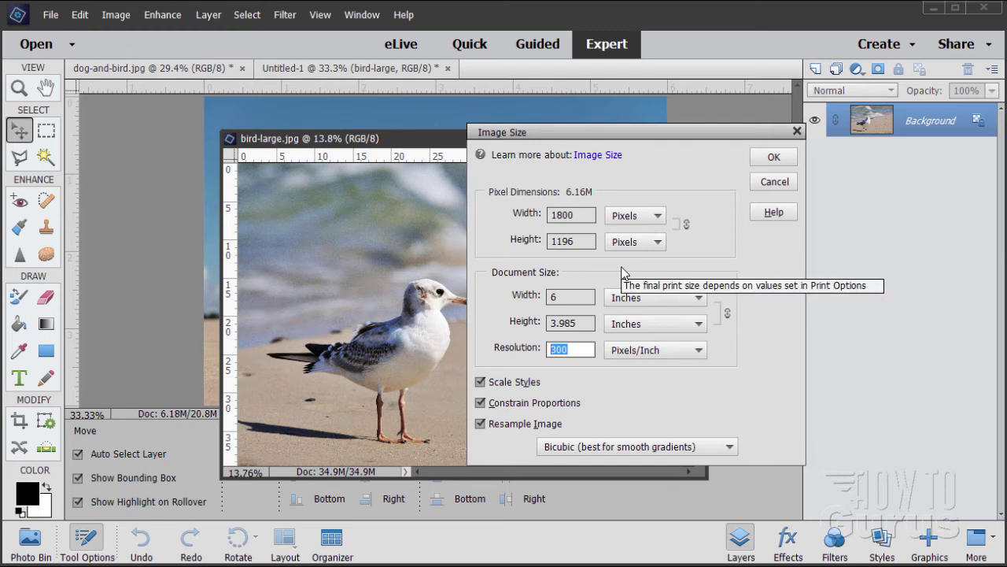
# Step: Choose Bicubic Sharper (best for reduction) as the Resample Image method
pyautogui.click(727, 449)
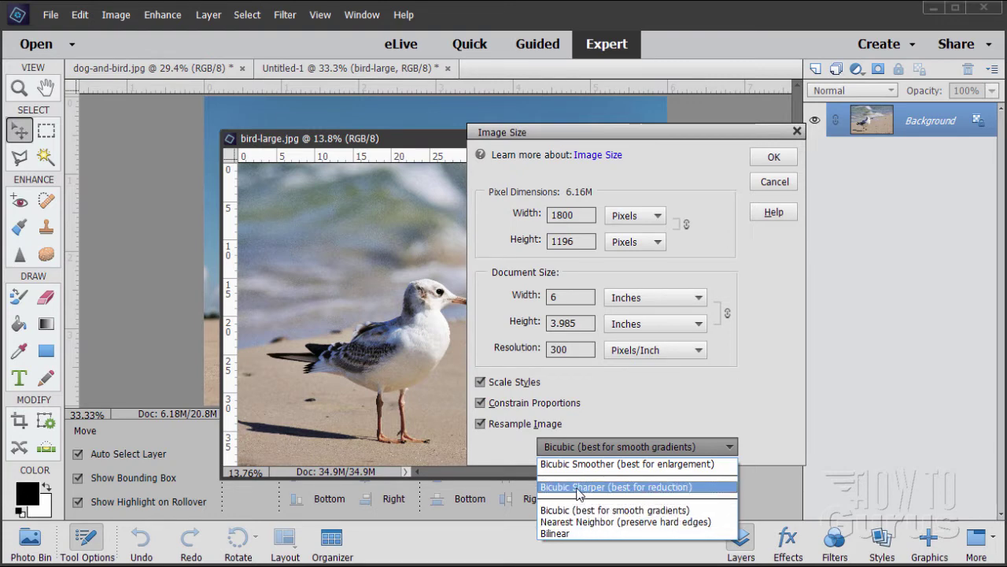
pyautogui.click(621, 487)
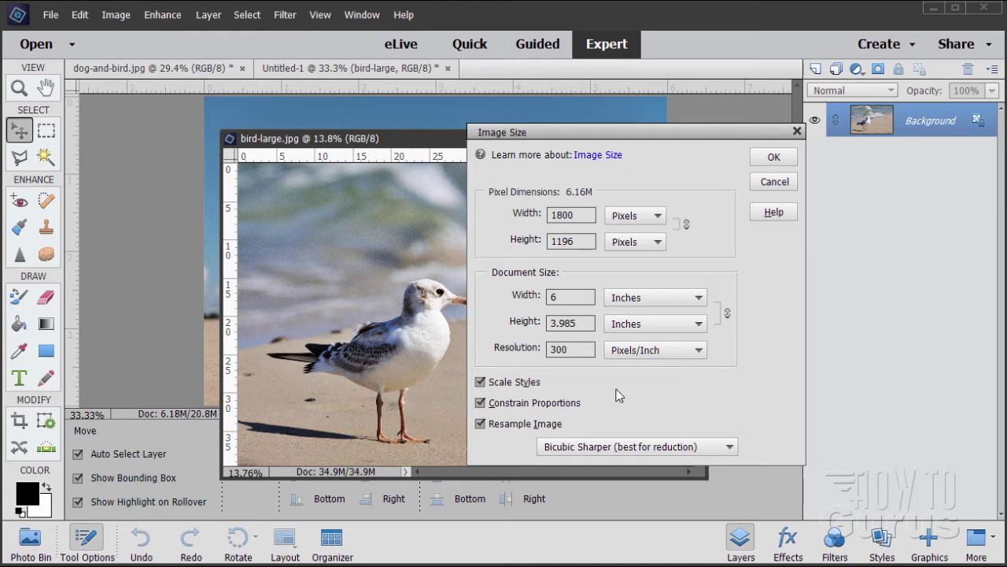
# Step: Apply the 1800 × 1196 resize to the gull photo and adjust its window
pyautogui.click(767, 157)
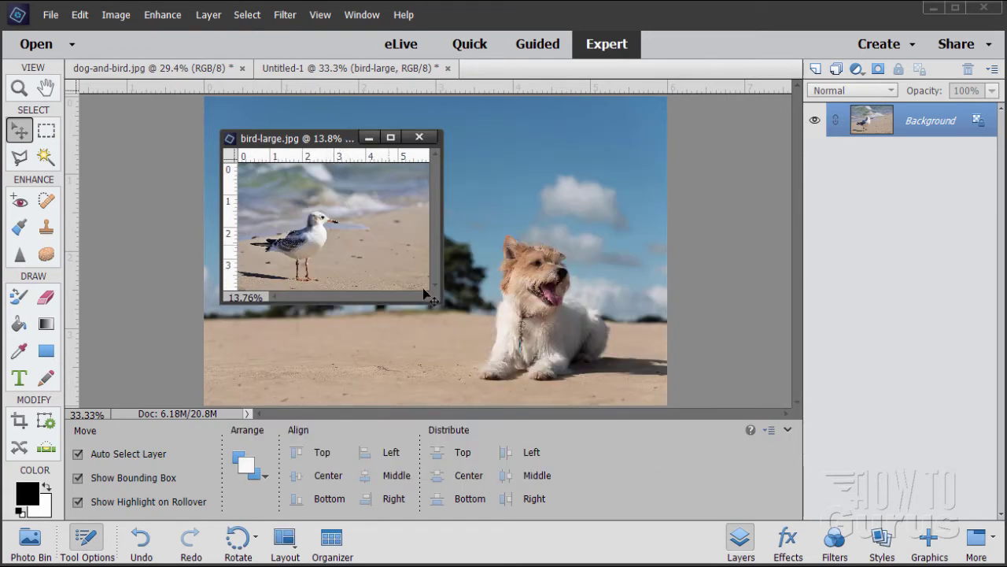
pyautogui.moveTo(434, 300); pyautogui.dragTo(645, 425)
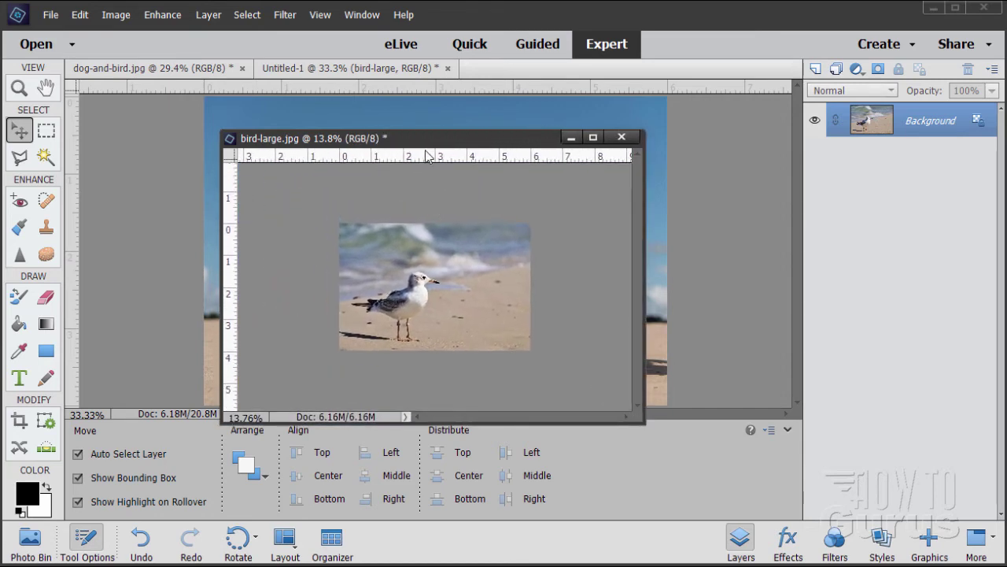
pyautogui.moveTo(409, 139); pyautogui.dragTo(417, 152)
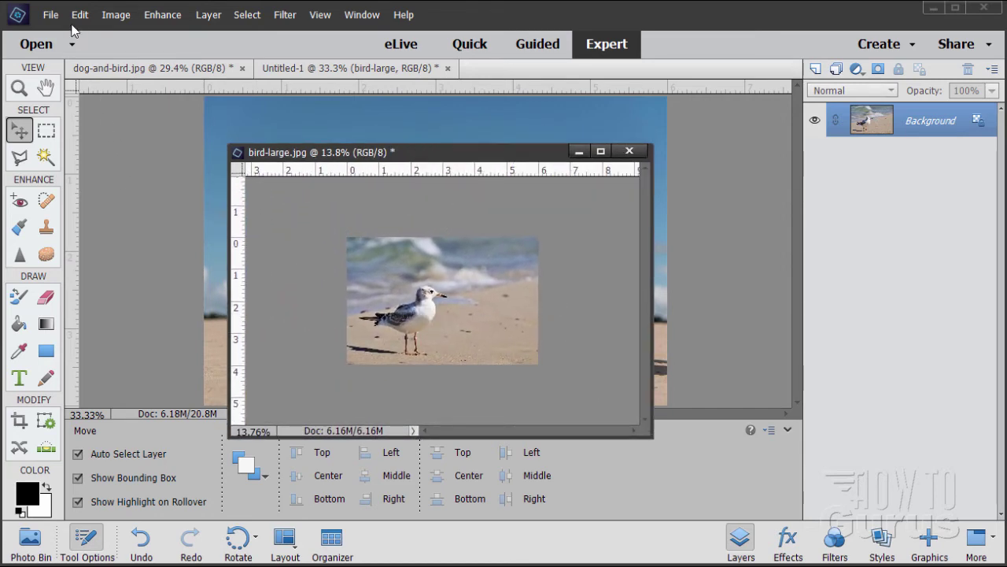
# Step: Save the resized photo as bird-medium.jpg, replacing the existing file and accepting JPEG options
pyautogui.click(49, 15)
pyautogui.click(78, 141)
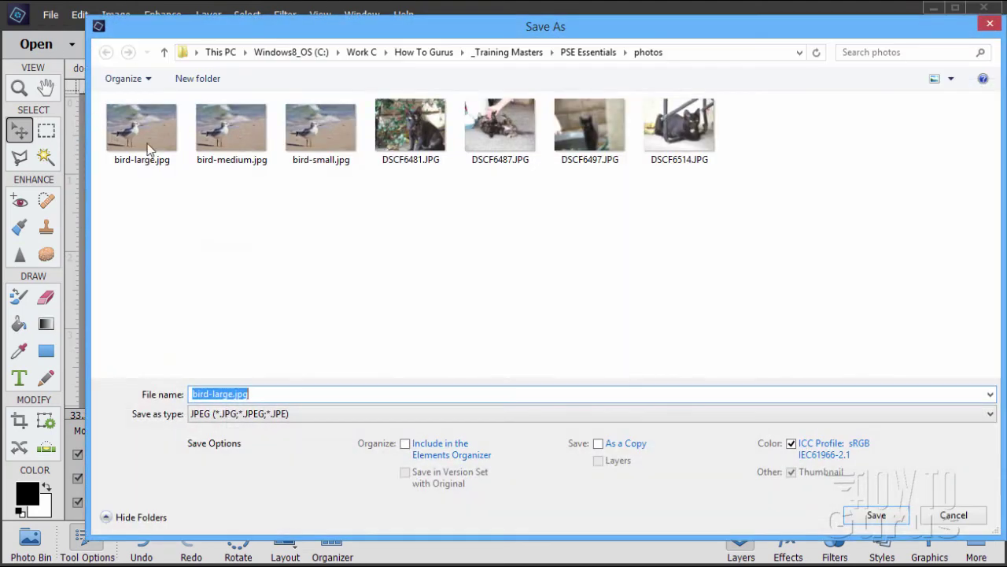
pyautogui.click(228, 140)
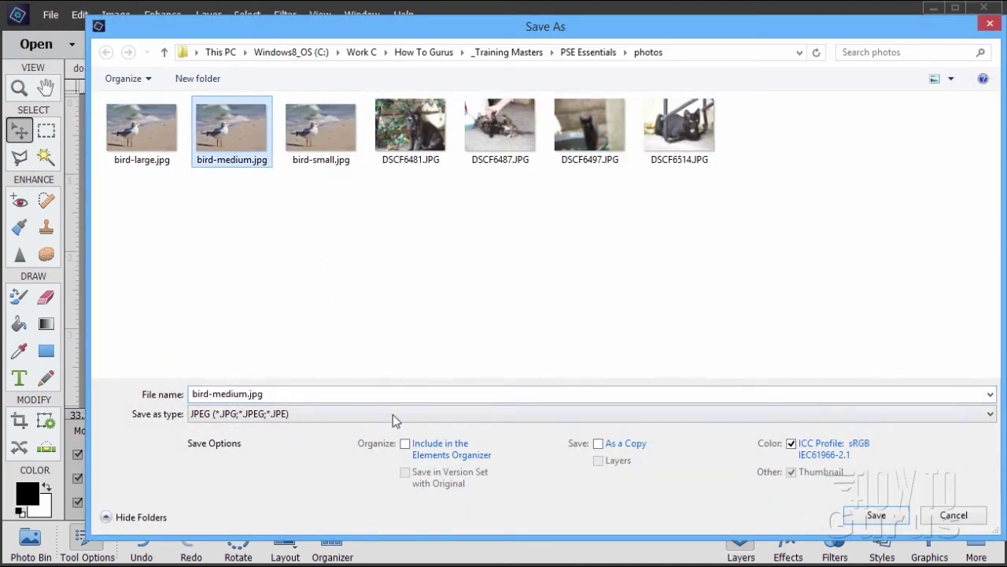
pyautogui.click(873, 515)
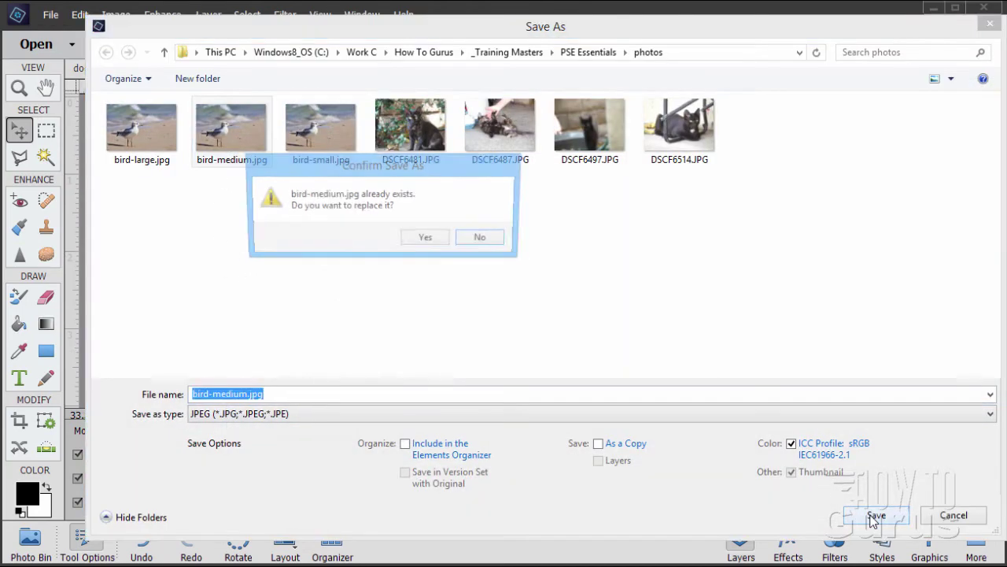
pyautogui.click(447, 239)
pyautogui.click(477, 66)
pyautogui.press('v')
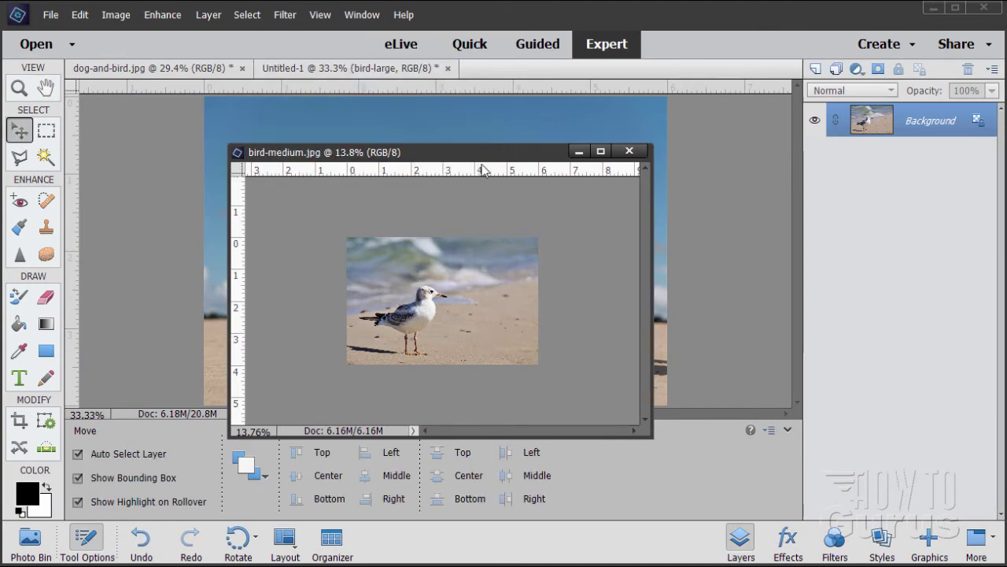
# Step: Drag the gull photo into the dog composite as a new layer, then close bird-medium.jpg
pyautogui.moveTo(477, 160); pyautogui.dragTo(864, 251)
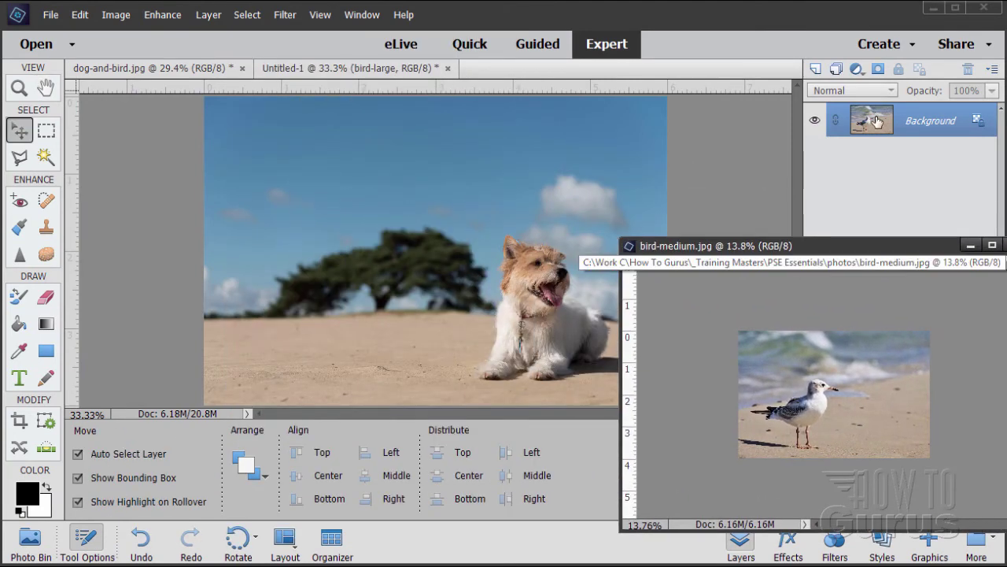
pyautogui.moveTo(889, 136); pyautogui.dragTo(393, 240)
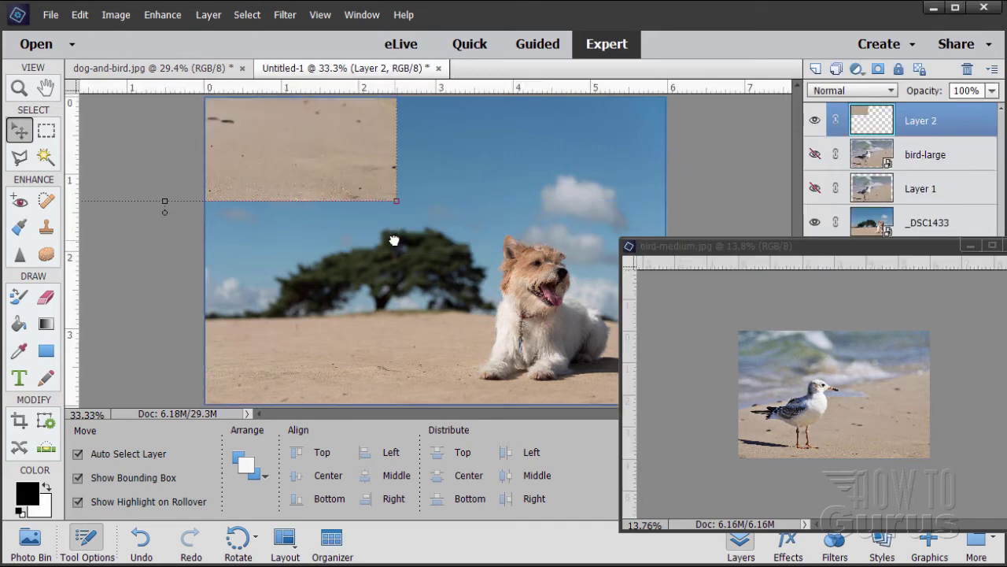
pyautogui.moveTo(317, 156); pyautogui.dragTo(486, 315)
pyautogui.moveTo(803, 247); pyautogui.dragTo(566, 269)
pyautogui.click(783, 268)
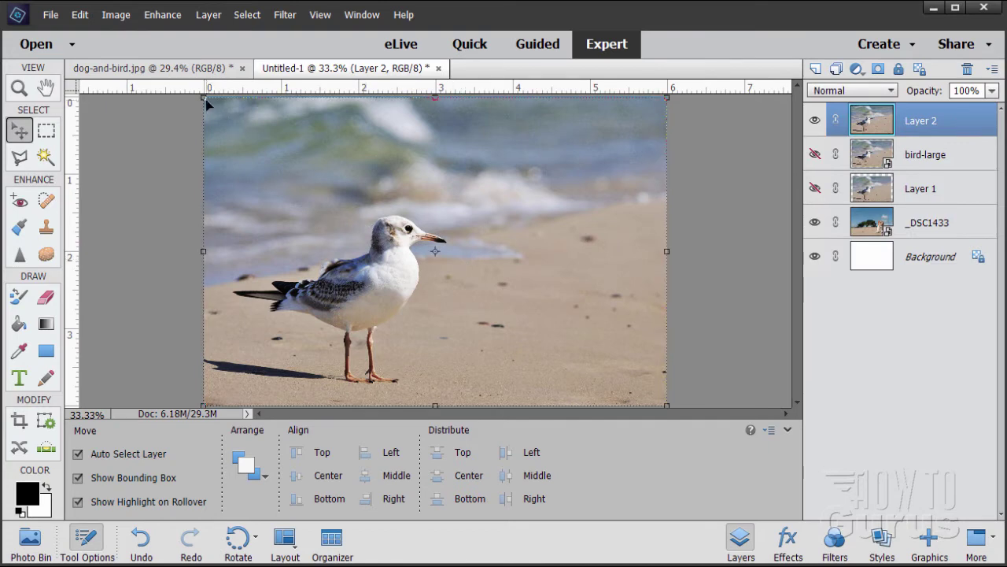
# Step: Shrink the gull layer to about 95%, commit it, and hide Layer 2
pyautogui.moveTo(207, 105); pyautogui.dragTo(224, 134)
pyautogui.moveTo(391, 290); pyautogui.dragTo(381, 284)
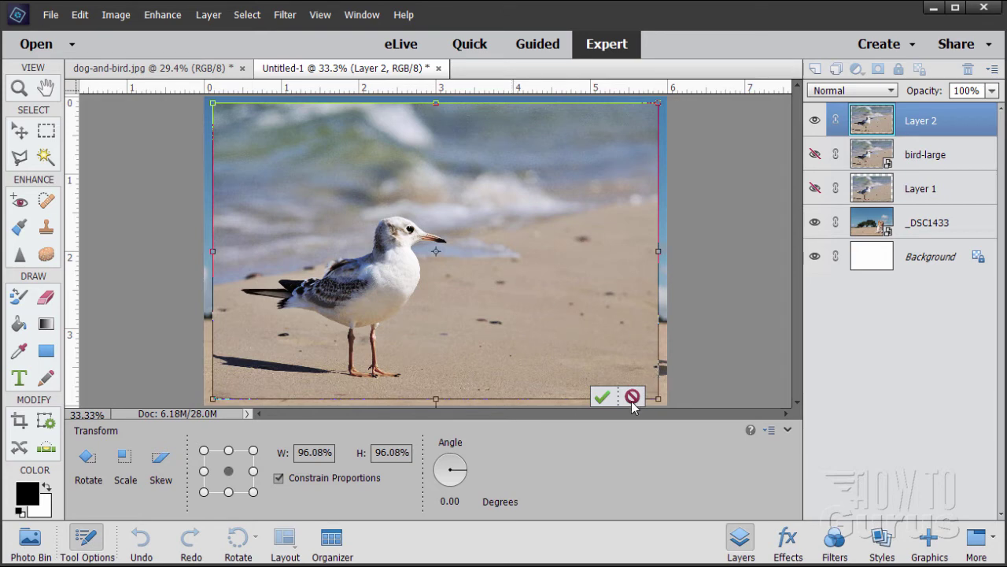
pyautogui.click(603, 396)
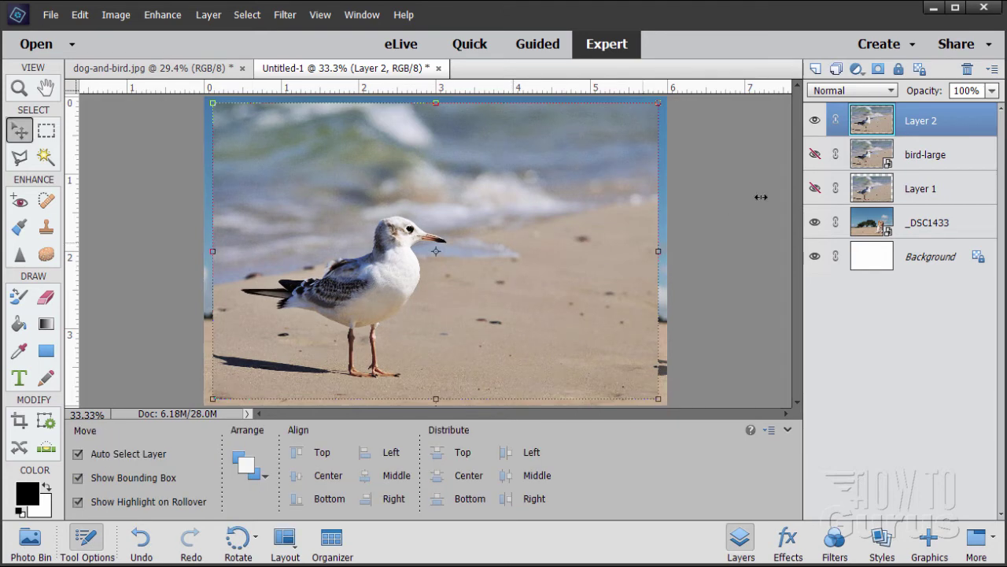
pyautogui.click(814, 120)
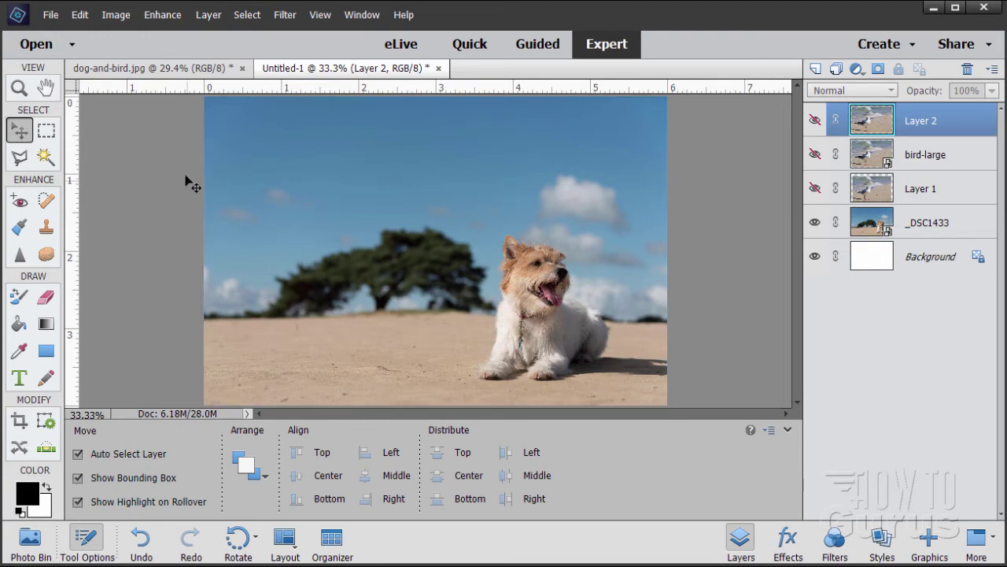
# Step: Open bird-small.jpg from the photos folder in its own window
pyautogui.click(49, 14)
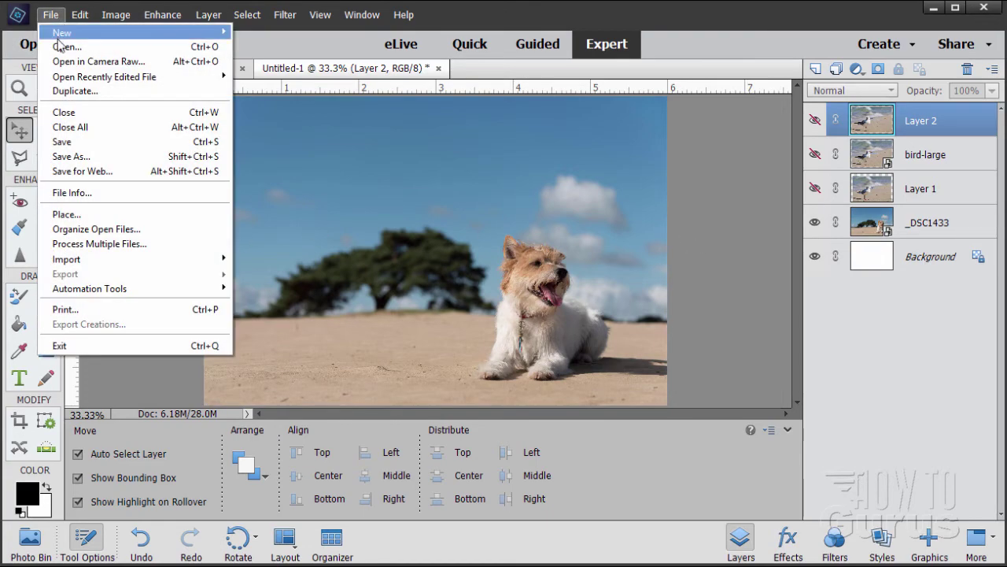
pyautogui.click(63, 47)
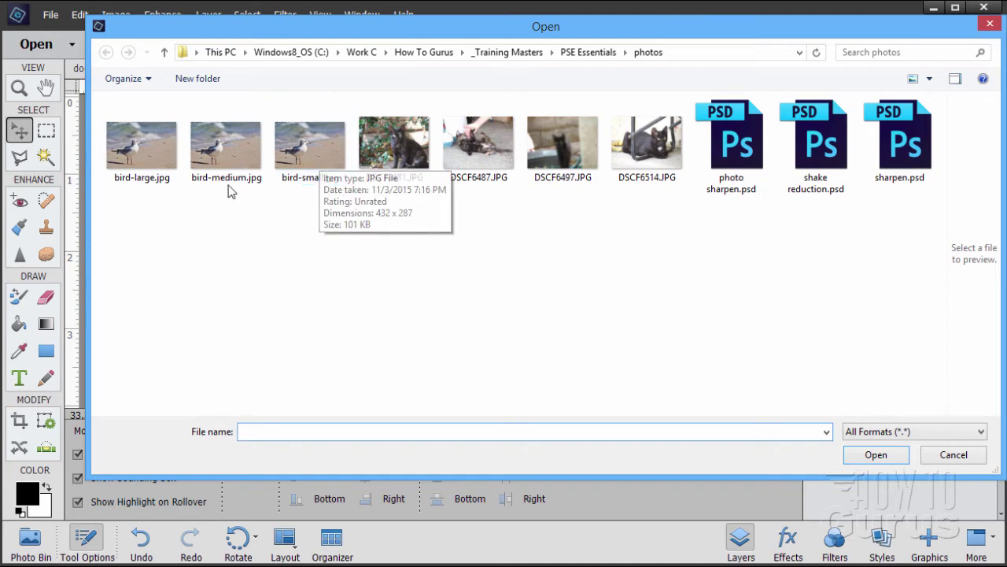
pyautogui.click(327, 145)
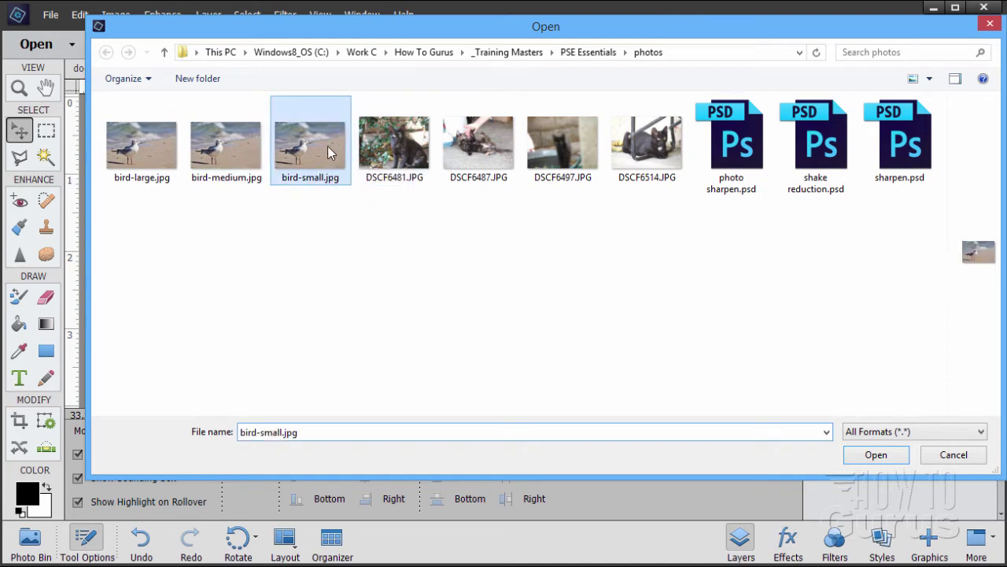
pyautogui.click(885, 460)
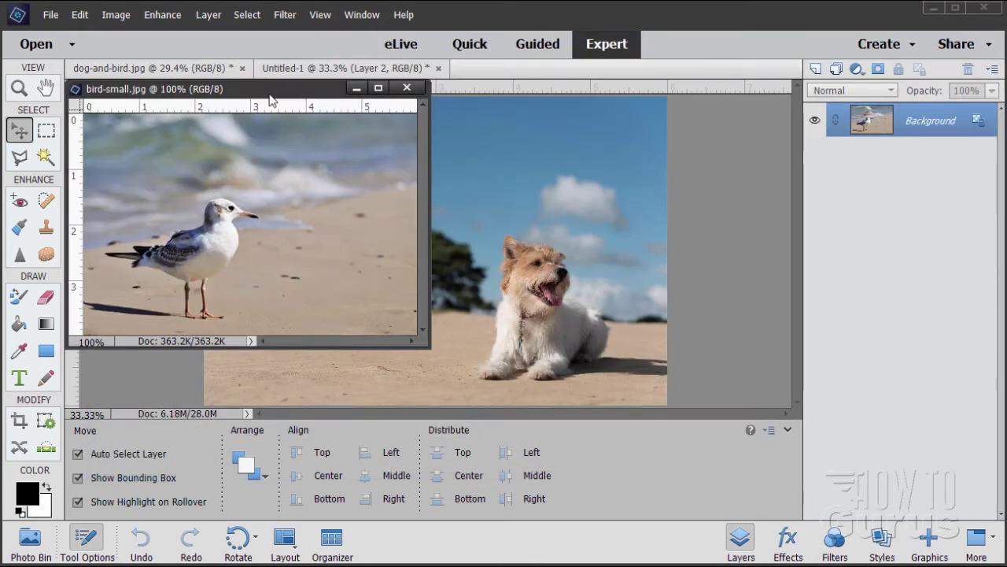
# Step: Copy the seagull photo into the dog composite as Layer 3 and close bird-small's window
pyautogui.moveTo(270, 93); pyautogui.dragTo(811, 275)
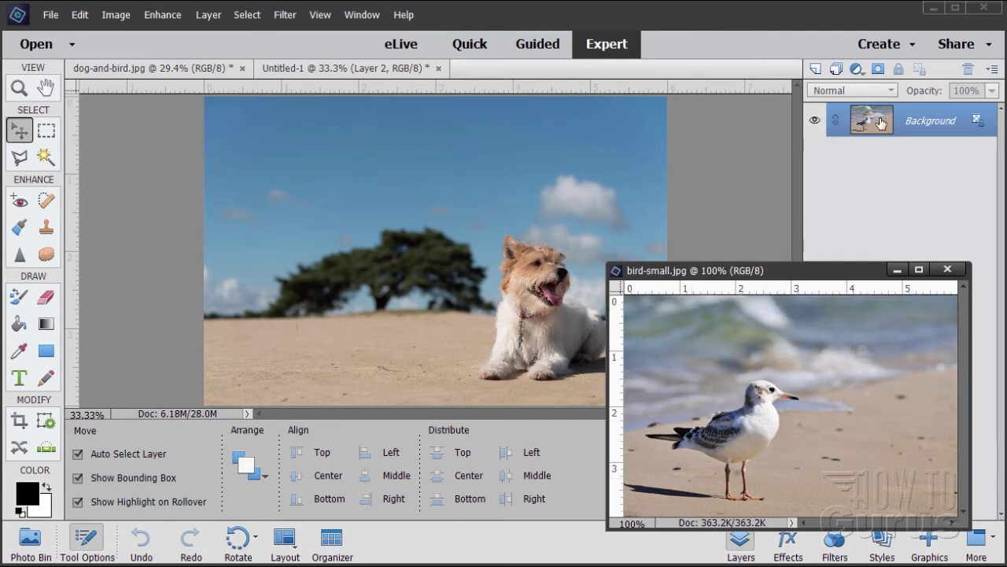
pyautogui.moveTo(880, 122); pyautogui.dragTo(446, 313)
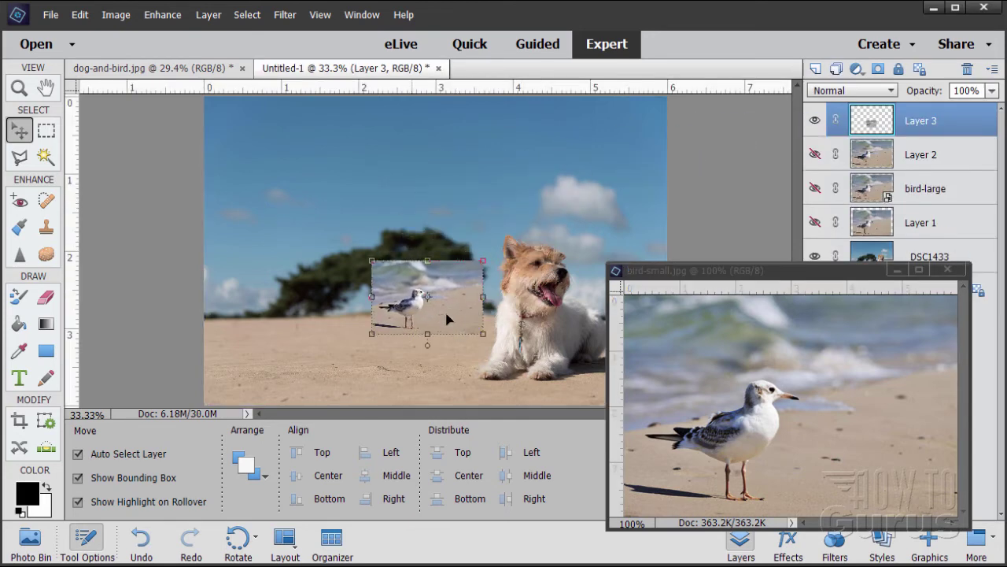
pyautogui.click(945, 270)
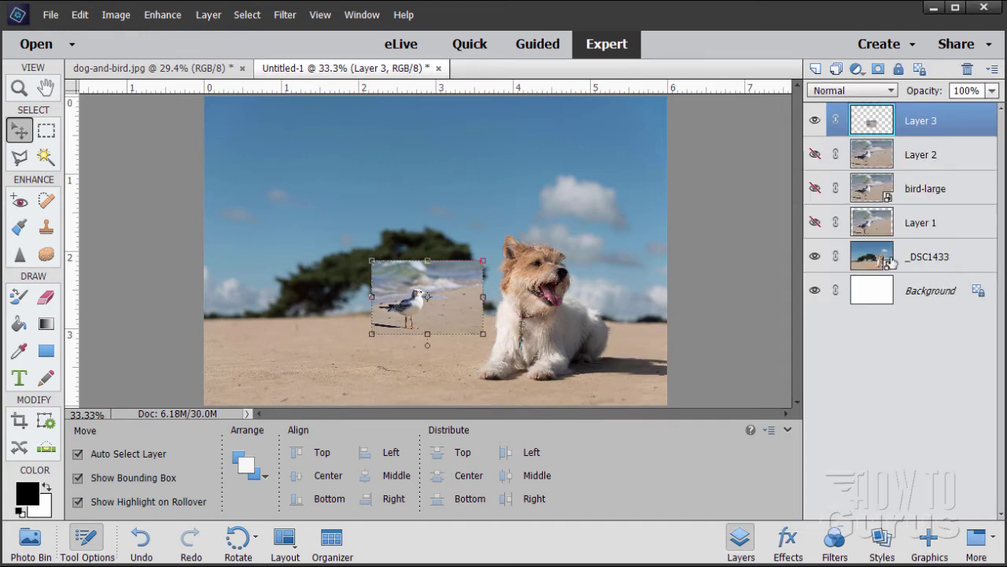
# Step: Enlarge Layer 3 to about 405% so it covers the canvas, and commit
pyautogui.moveTo(451, 324); pyautogui.dragTo(418, 338)
pyautogui.moveTo(445, 291); pyautogui.dragTo(615, 178)
pyautogui.moveTo(334, 178); pyautogui.dragTo(221, 102)
pyautogui.moveTo(615, 364); pyautogui.dragTo(644, 404)
pyautogui.moveTo(414, 250); pyautogui.dragTo(405, 252)
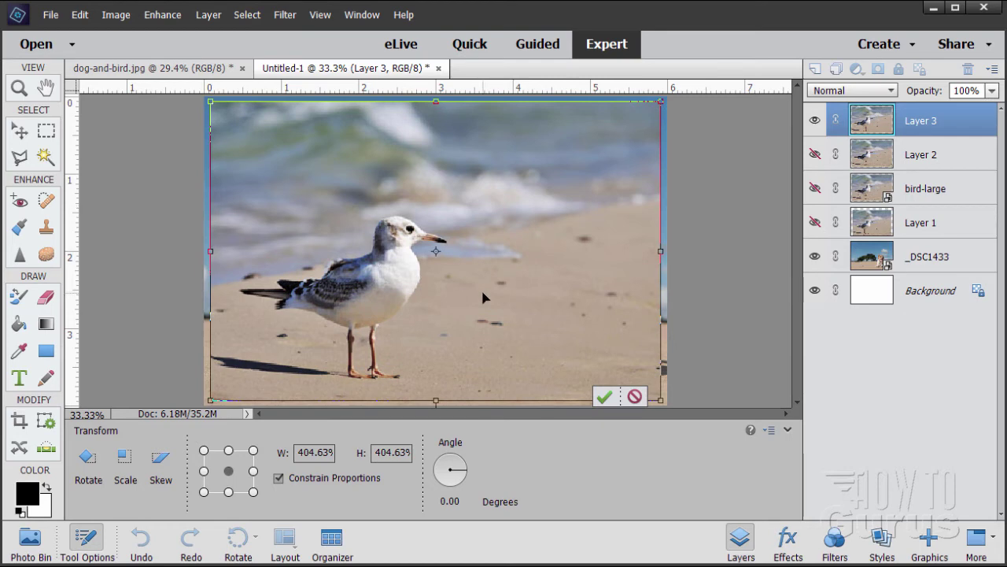
pyautogui.click(604, 395)
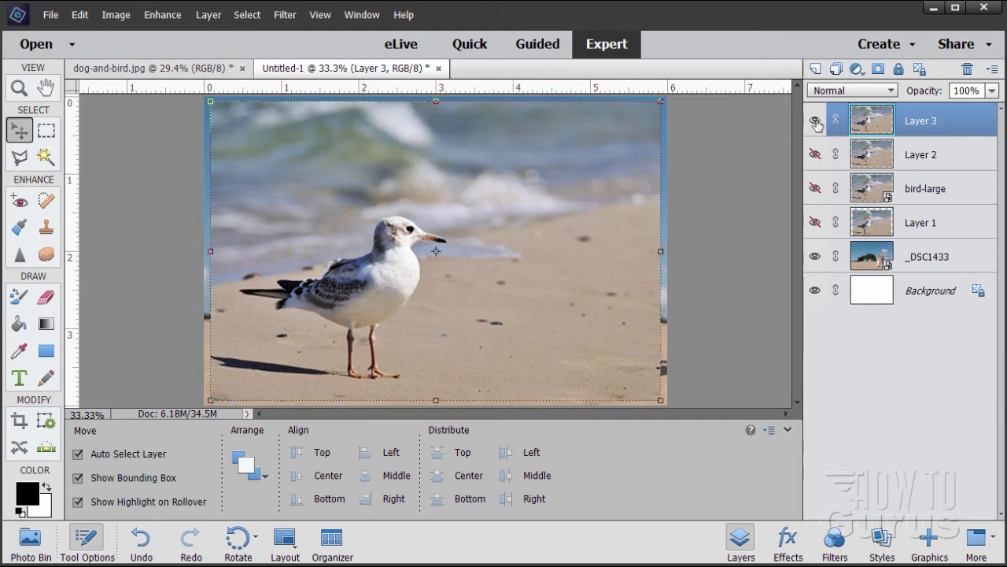
# Step: Delete Layer 3 and place bird-small.jpg into the composite with File > Place
pyautogui.click(968, 69)
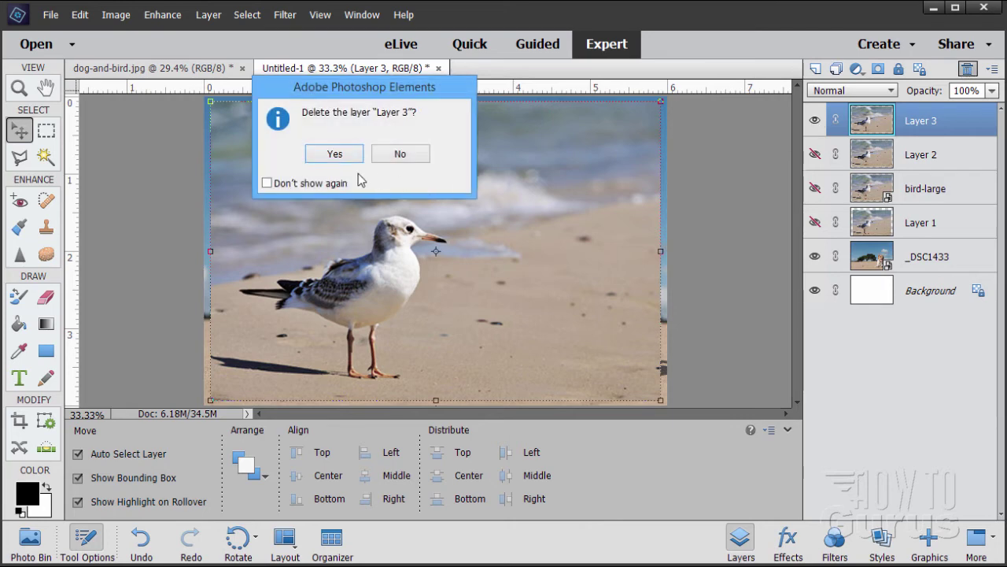
pyautogui.click(334, 153)
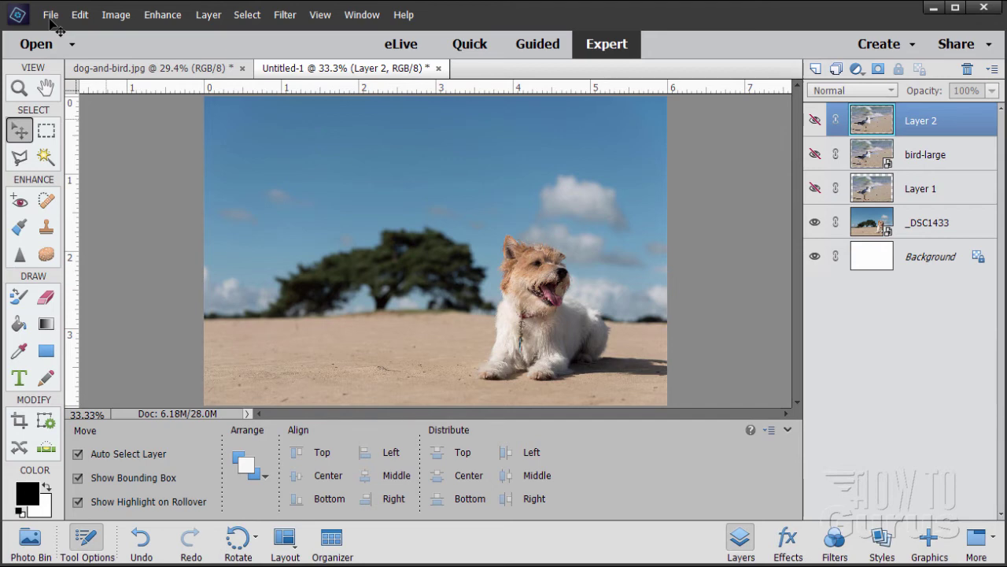
pyautogui.click(51, 16)
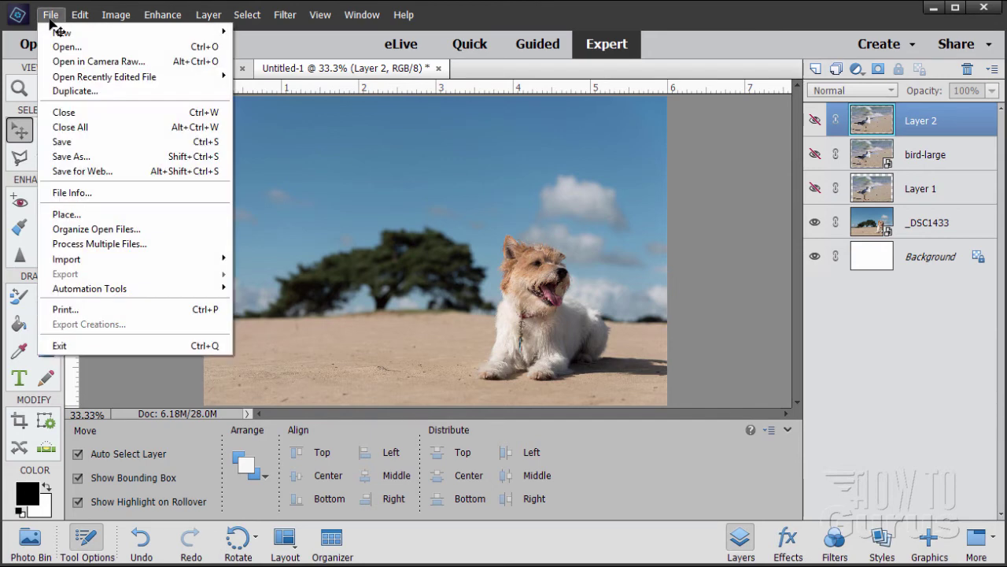
pyautogui.click(77, 214)
pyautogui.click(318, 158)
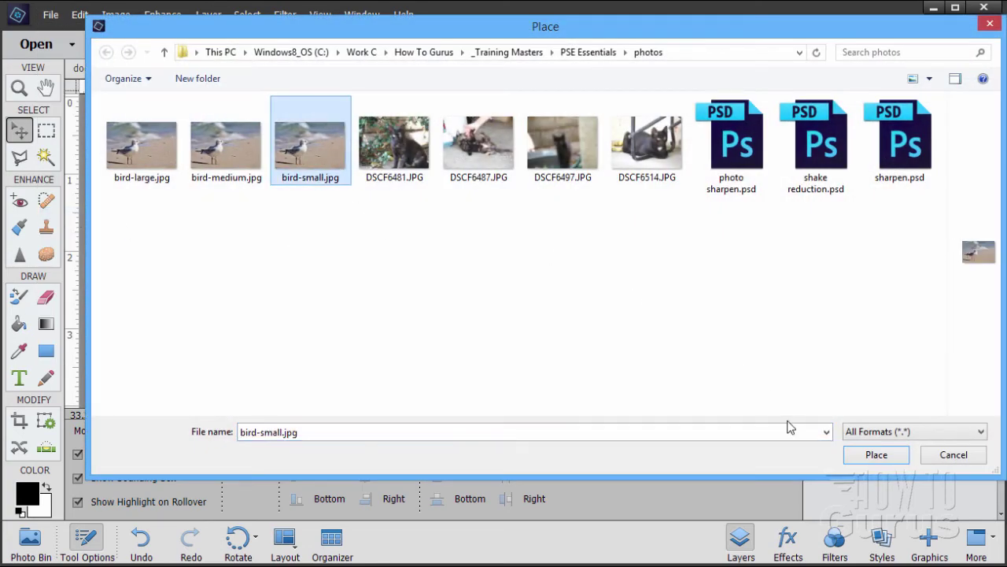
pyautogui.click(861, 459)
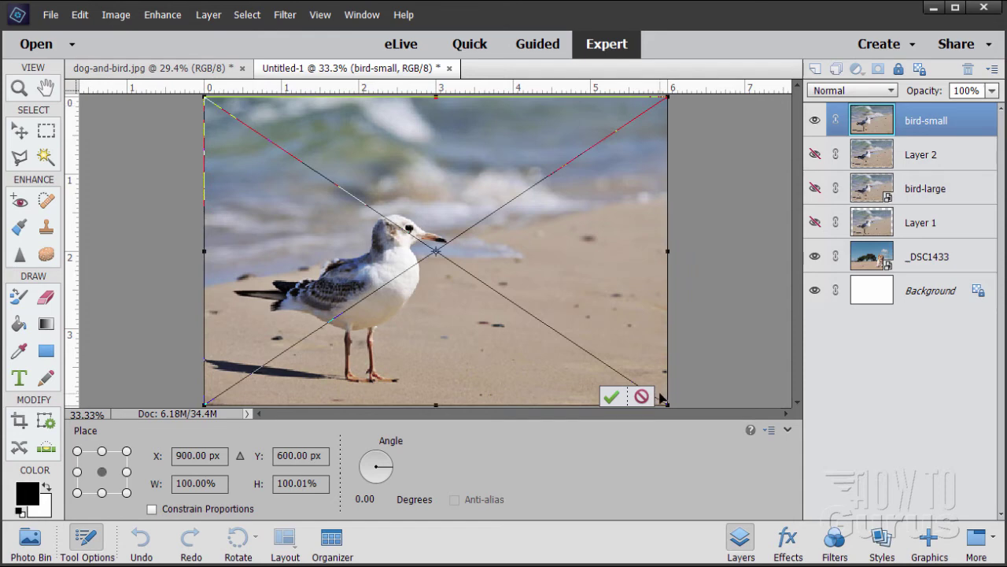
pyautogui.click(611, 395)
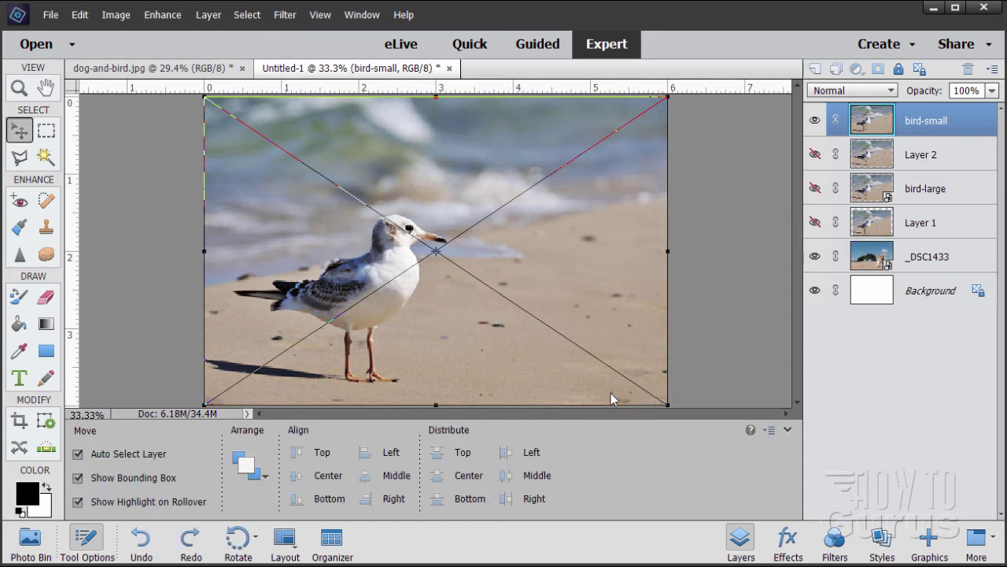
# Step: Cancel the placed seagull's resize and delete the bird-small layer
pyautogui.click(205, 99)
pyautogui.moveTo(205, 99); pyautogui.dragTo(223, 110)
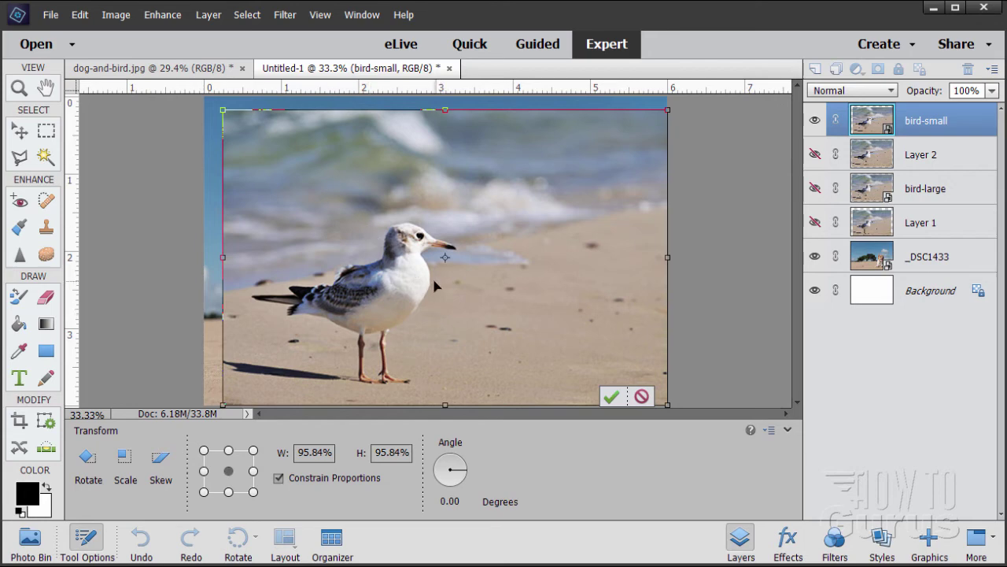
pyautogui.click(640, 396)
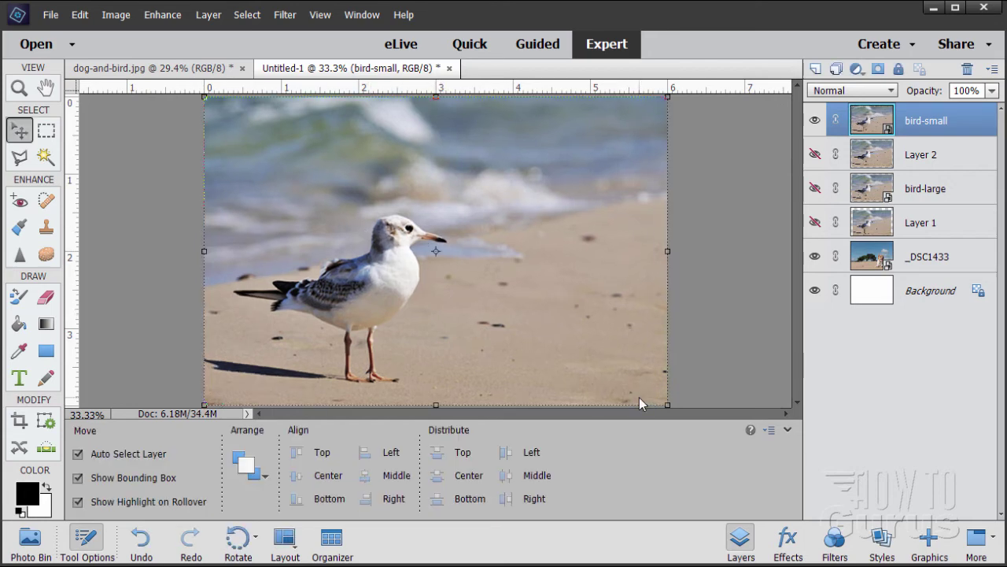
pyautogui.click(967, 69)
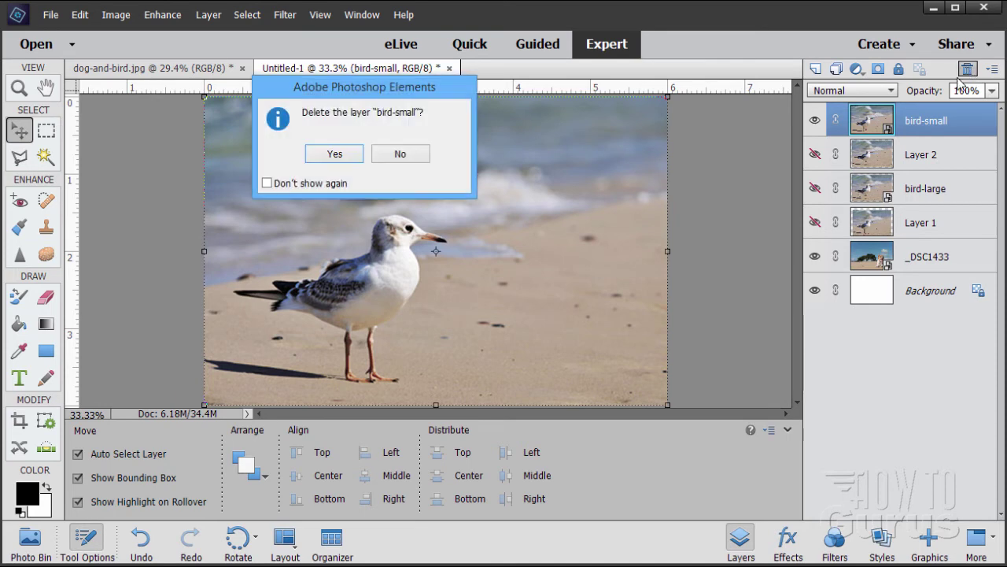
pyautogui.click(330, 157)
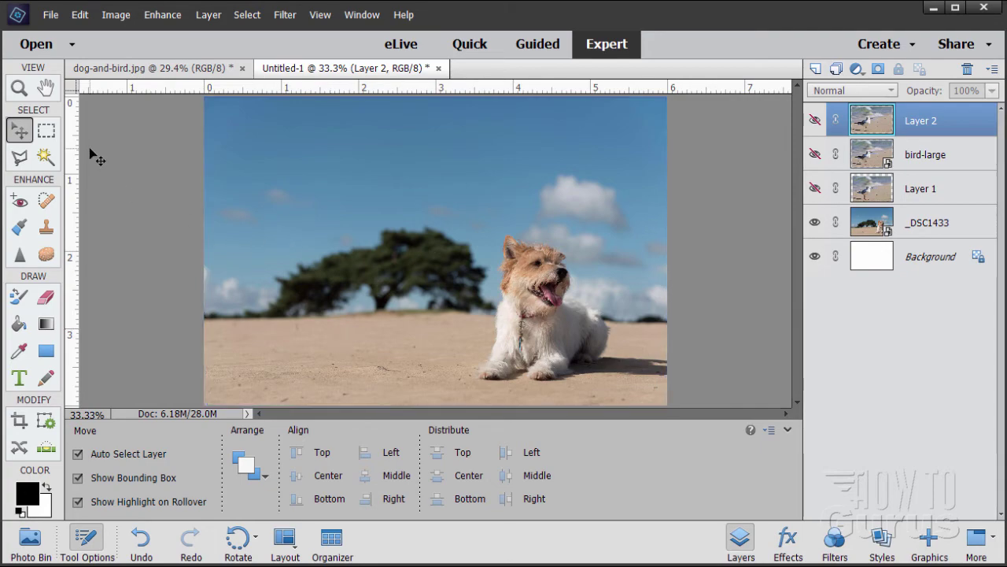
# Step: Reopen bird-small.jpg in its own window, positioned over the dog composite
pyautogui.click(51, 14)
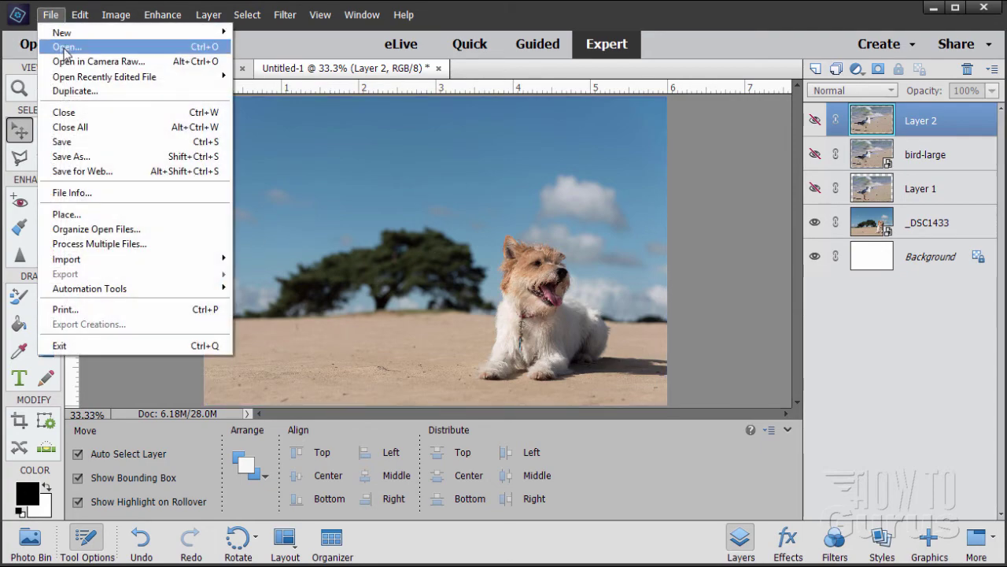
pyautogui.click(66, 46)
pyautogui.click(306, 162)
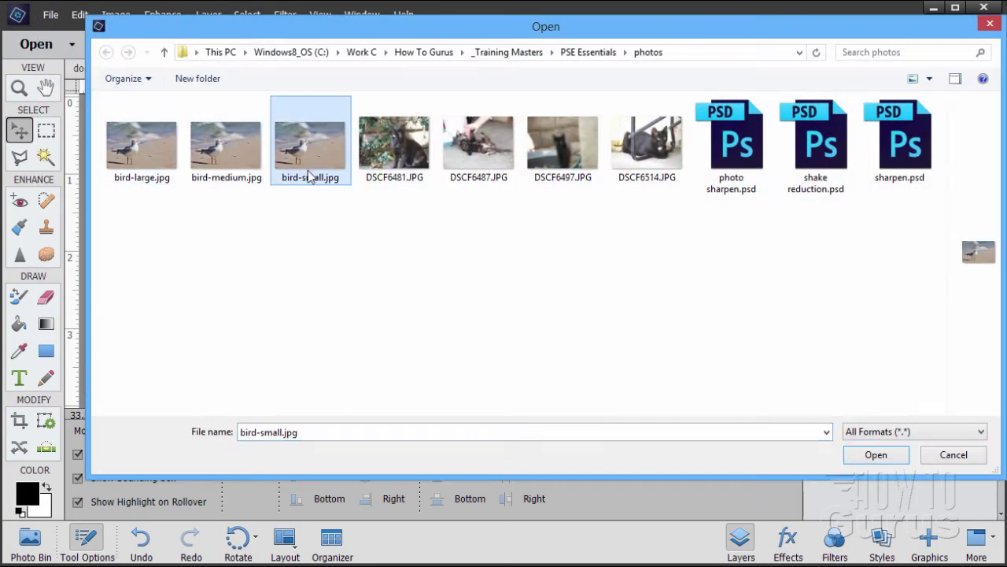
pyautogui.click(873, 454)
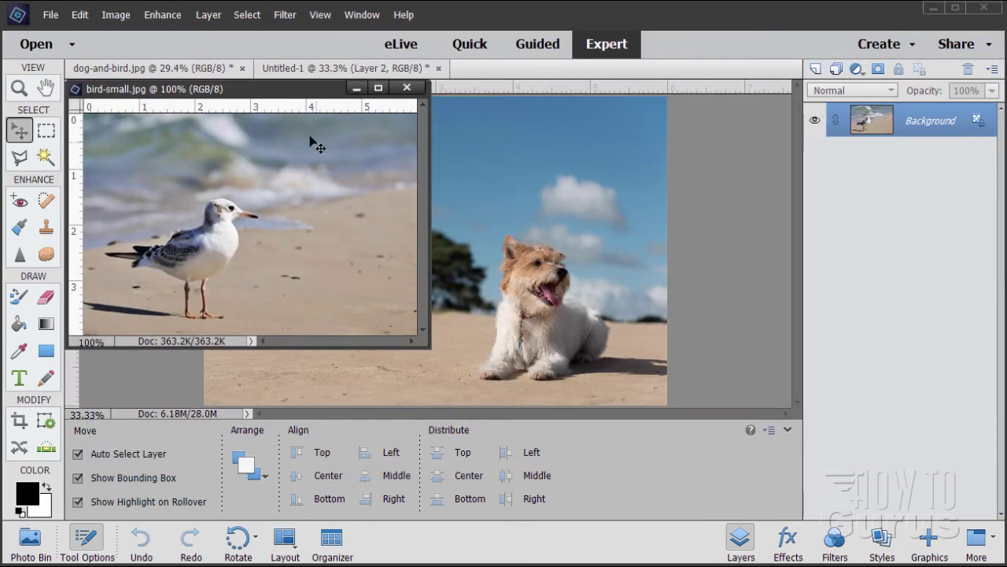
pyautogui.moveTo(327, 108); pyautogui.dragTo(434, 170)
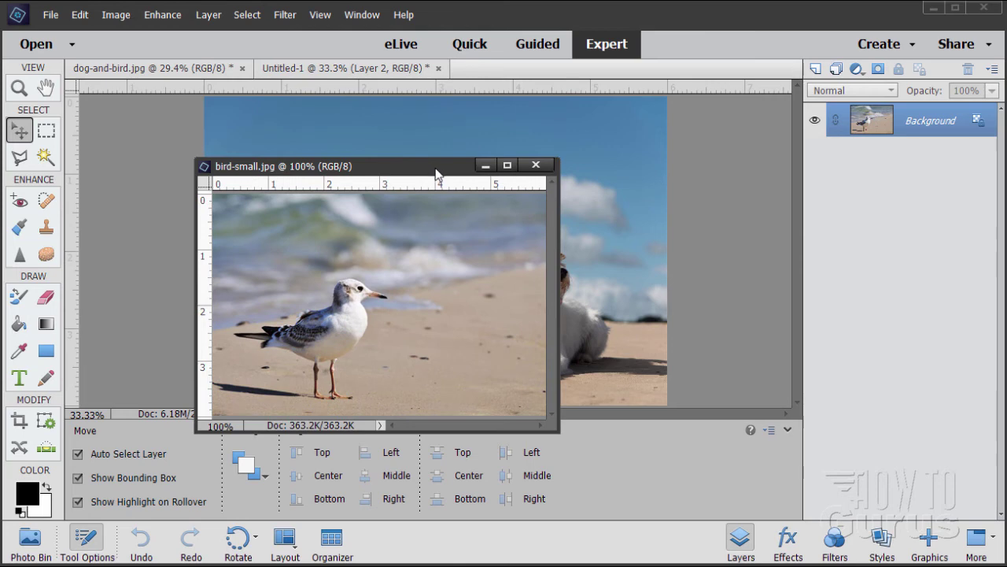
pyautogui.click(117, 14)
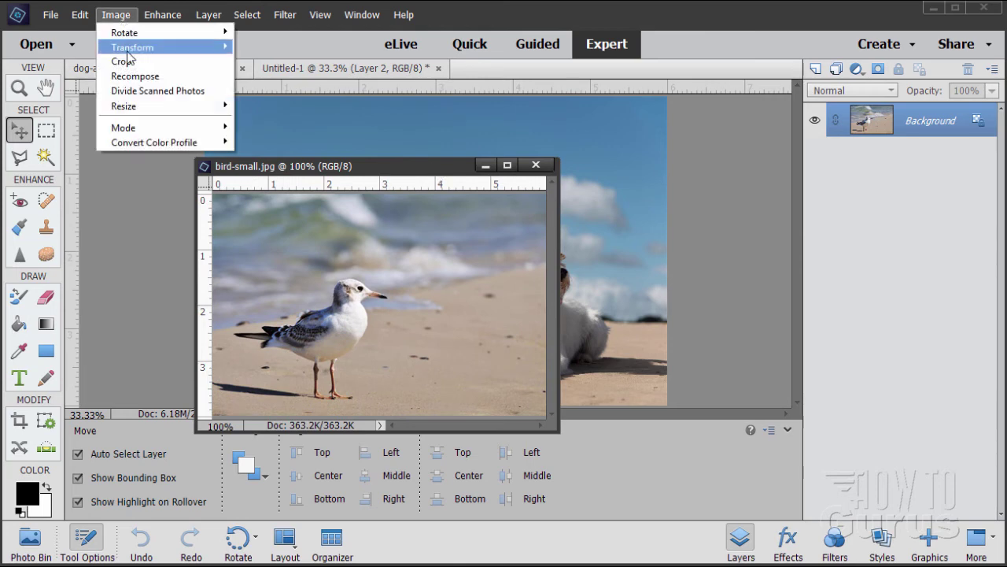
# Step: In Image Size, change bird-small's resolution from 72 to 300 ppi with Bicubic Smoother resampling
pyautogui.moveTo(136, 109)
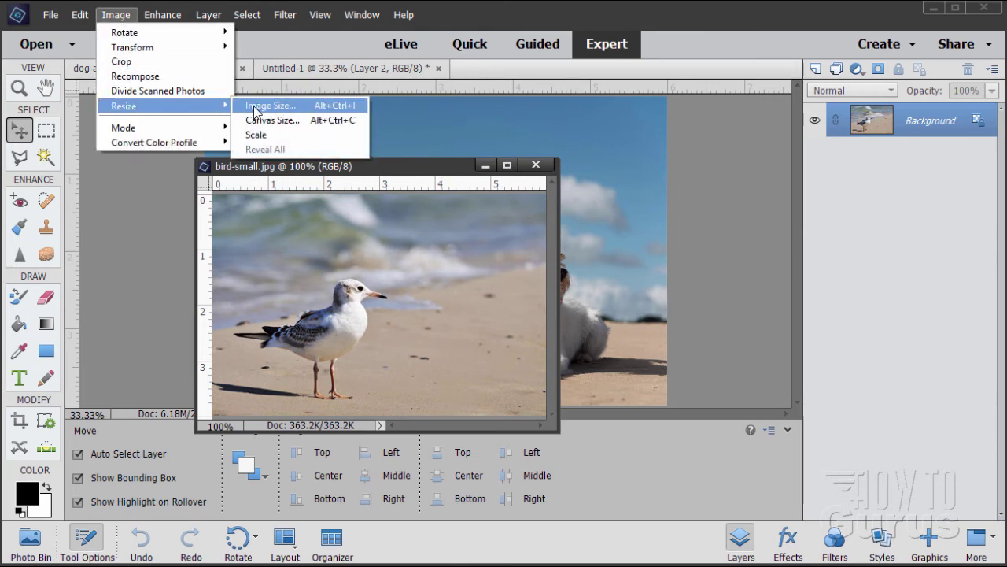
pyautogui.click(254, 108)
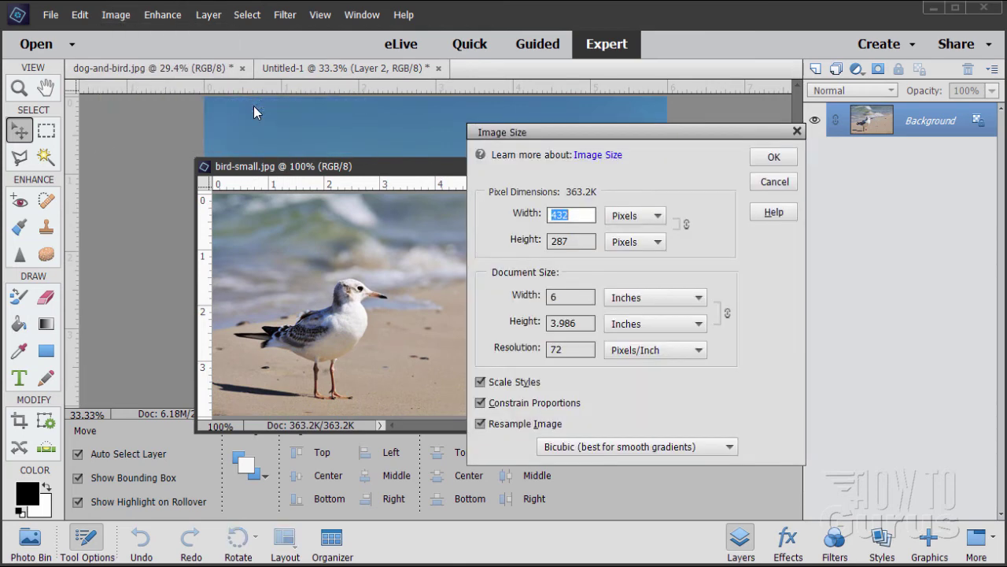
pyautogui.click(588, 352)
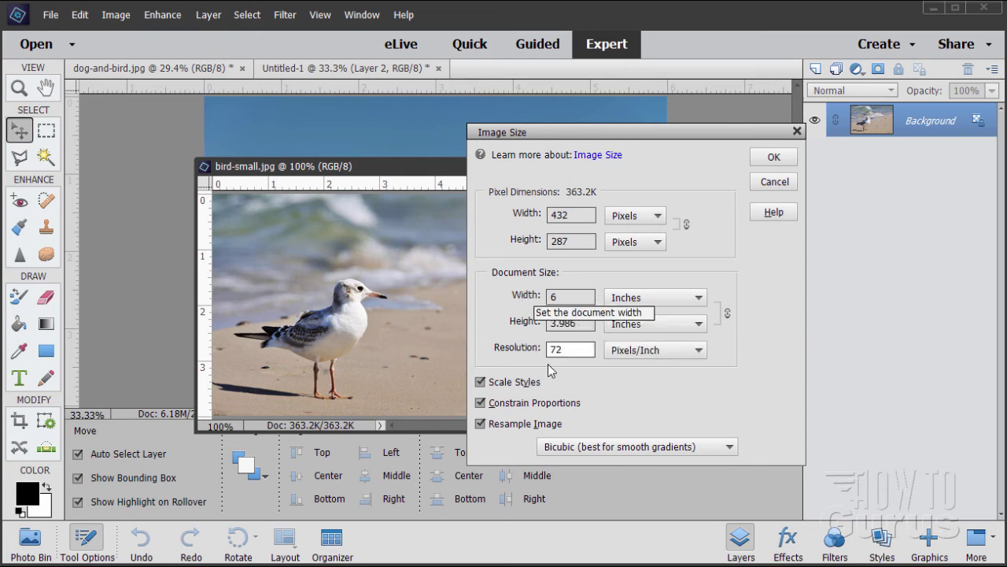
pyautogui.moveTo(576, 349); pyautogui.dragTo(527, 349)
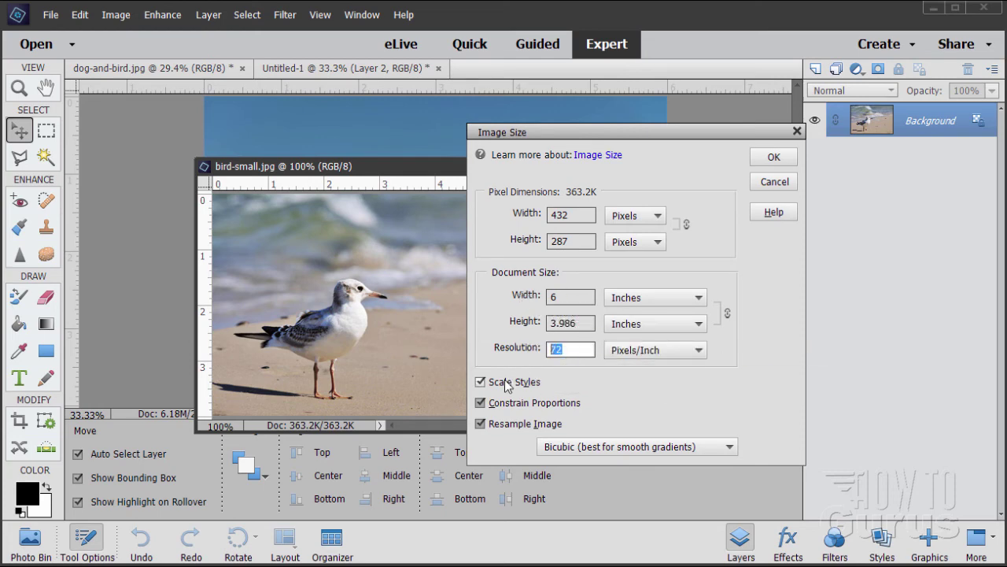
pyautogui.write('300')
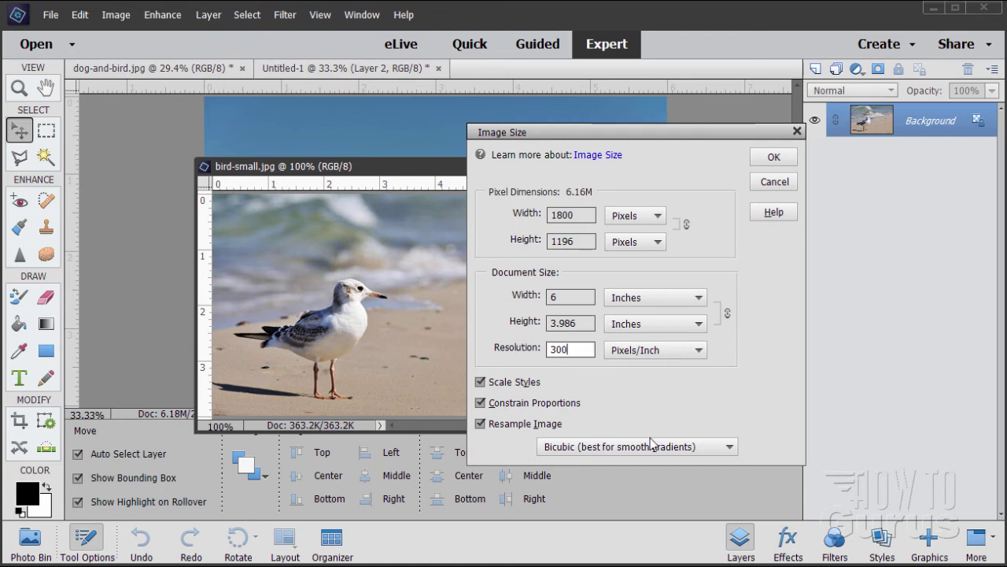
pyautogui.click(730, 447)
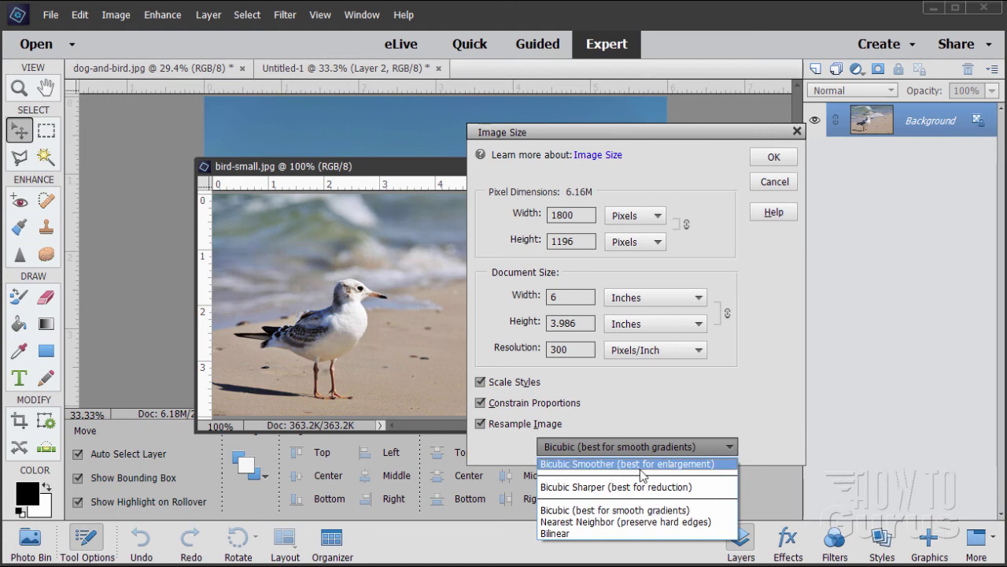
pyautogui.click(667, 465)
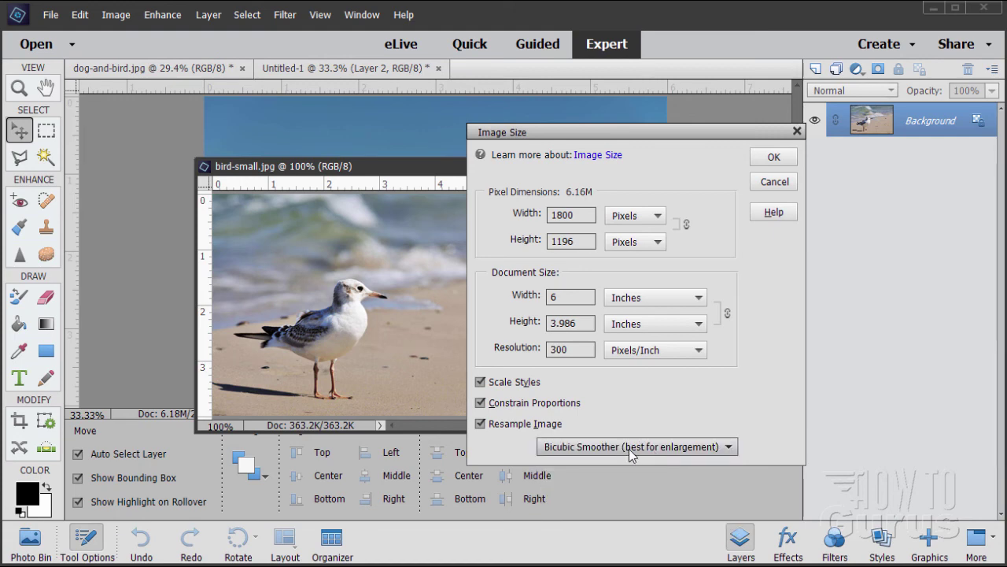
# Step: Apply the 300 ppi resize and enlarge the seagull photo's window
pyautogui.click(774, 158)
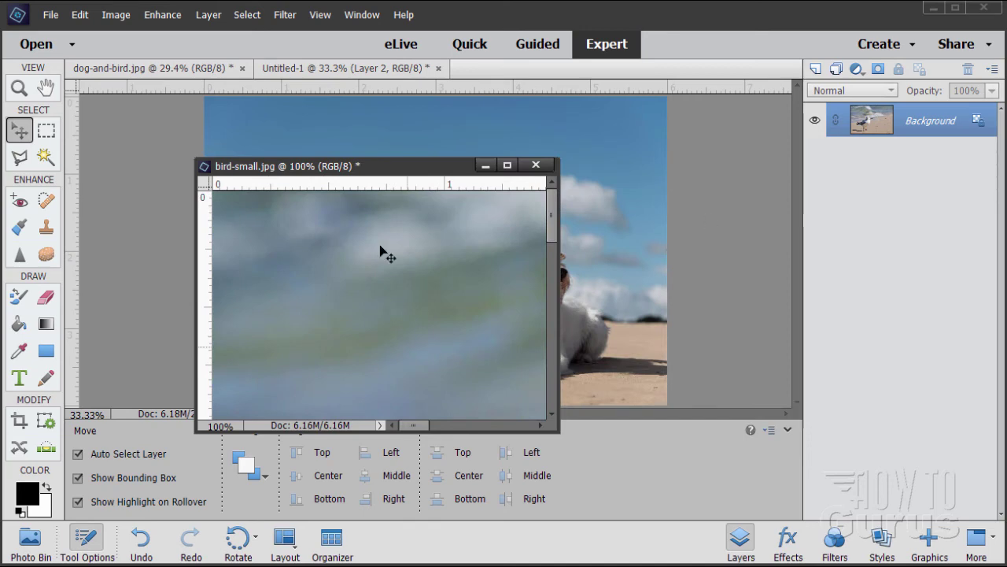
pyautogui.moveTo(396, 172); pyautogui.dragTo(429, 189)
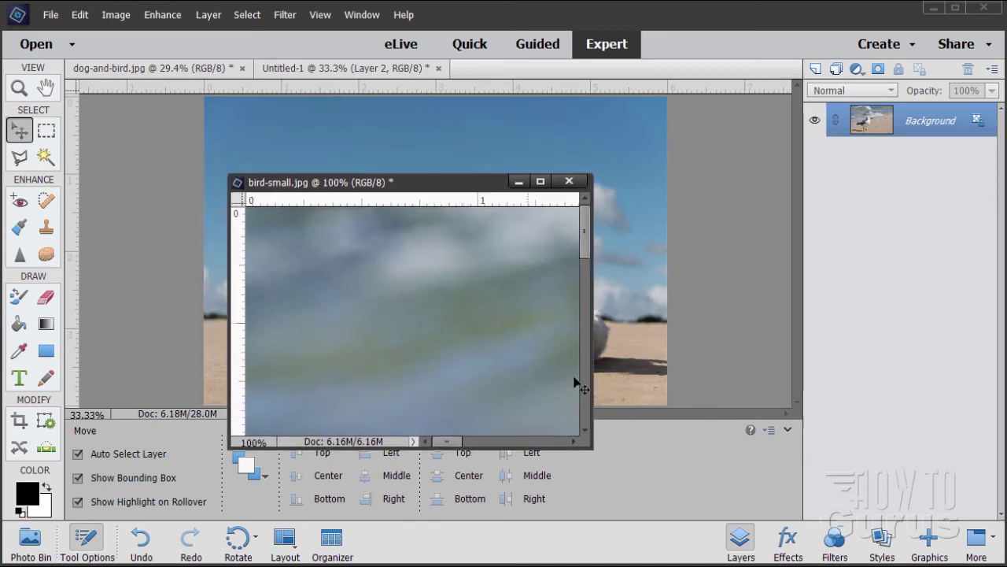
pyautogui.moveTo(590, 446); pyautogui.dragTo(762, 512)
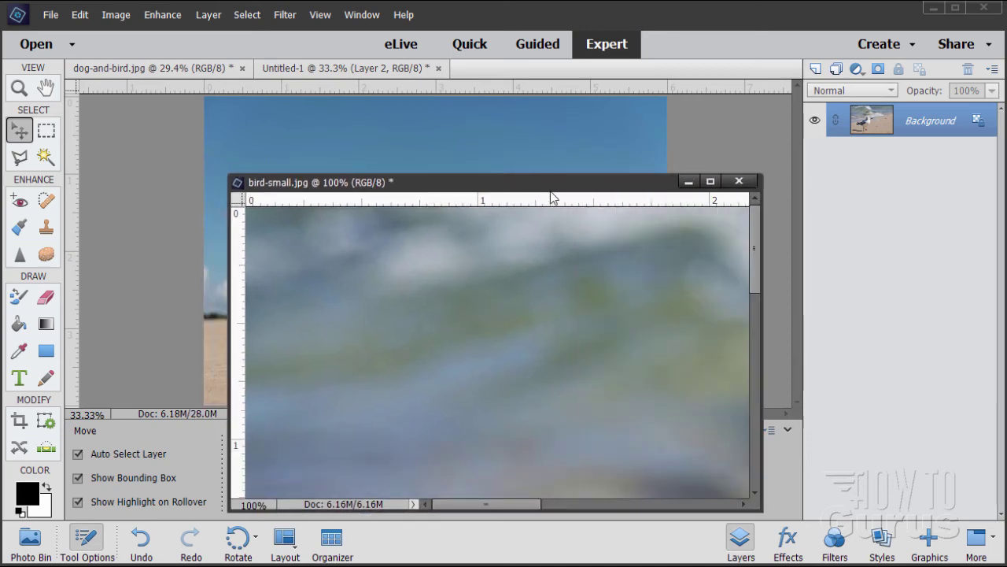
pyautogui.moveTo(550, 187); pyautogui.dragTo(803, 262)
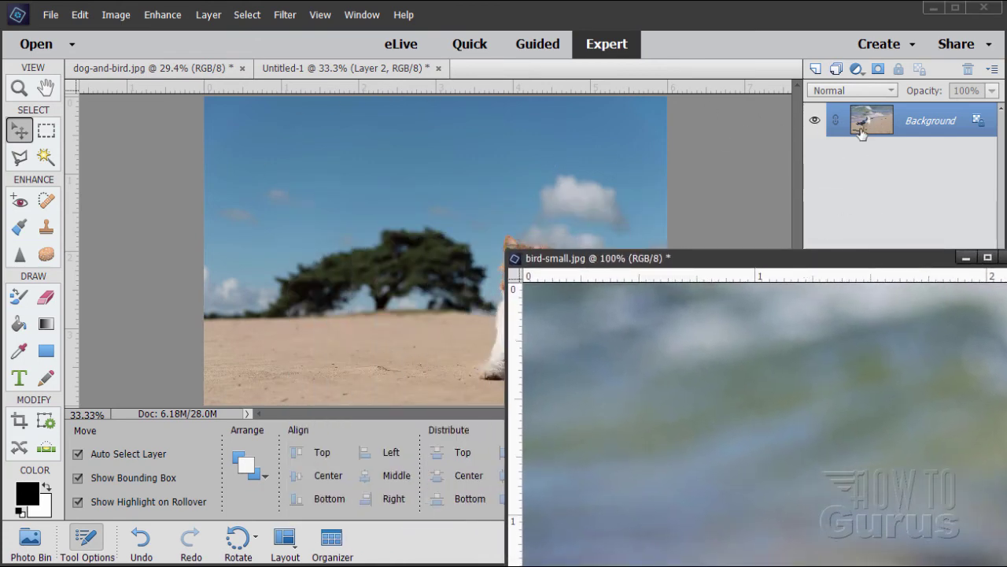
# Step: Drag the seagull into Untitled-1 as Layer 3, align it top-left, and scale it to 94.61%
pyautogui.moveTo(872, 126); pyautogui.dragTo(398, 204)
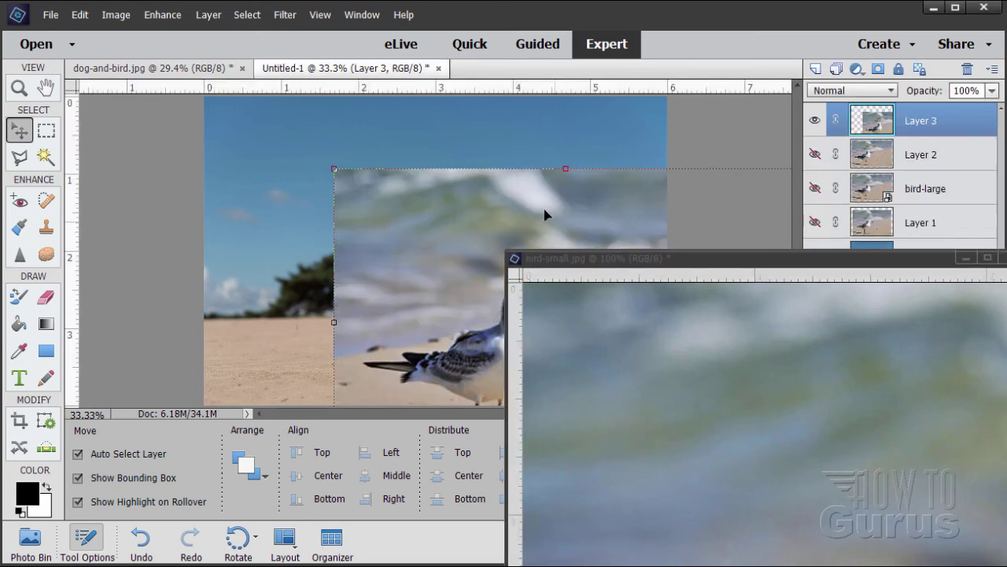
pyautogui.moveTo(542, 213); pyautogui.dragTo(430, 152)
pyautogui.click(582, 267)
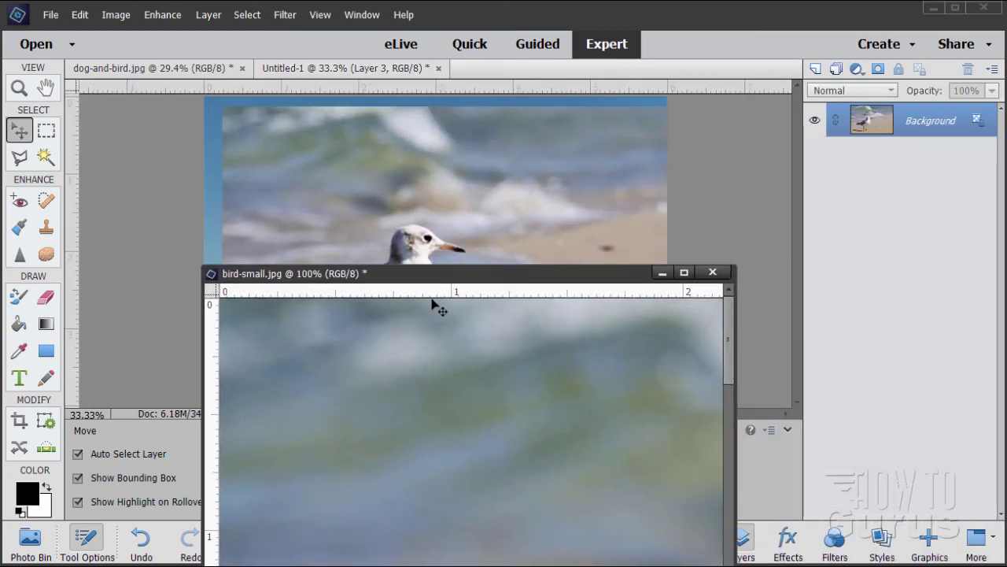
pyautogui.click(662, 273)
pyautogui.moveTo(524, 286); pyautogui.dragTo(578, 356)
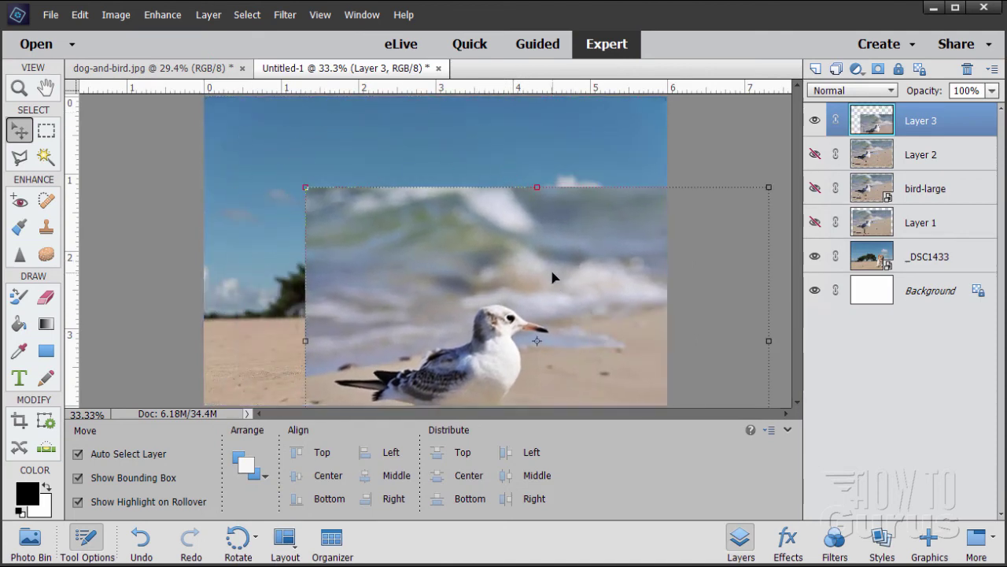
pyautogui.moveTo(596, 342); pyautogui.dragTo(481, 247)
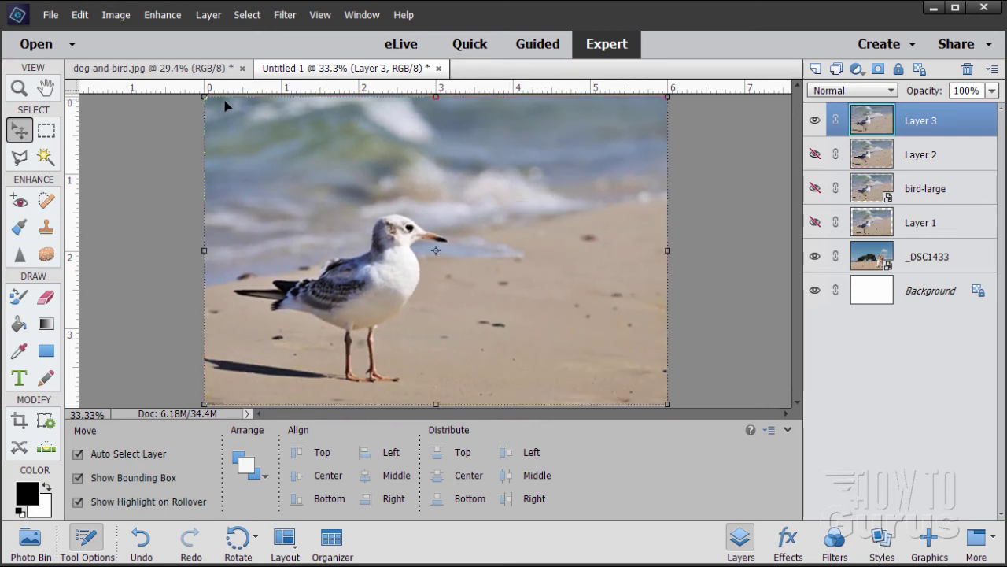
pyautogui.moveTo(206, 101); pyautogui.dragTo(229, 113)
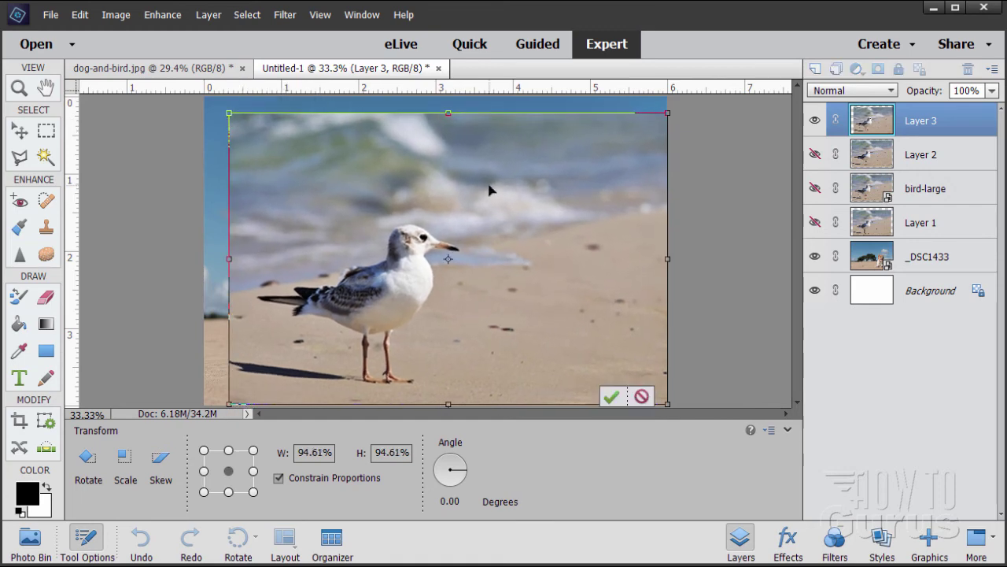
pyautogui.click(614, 396)
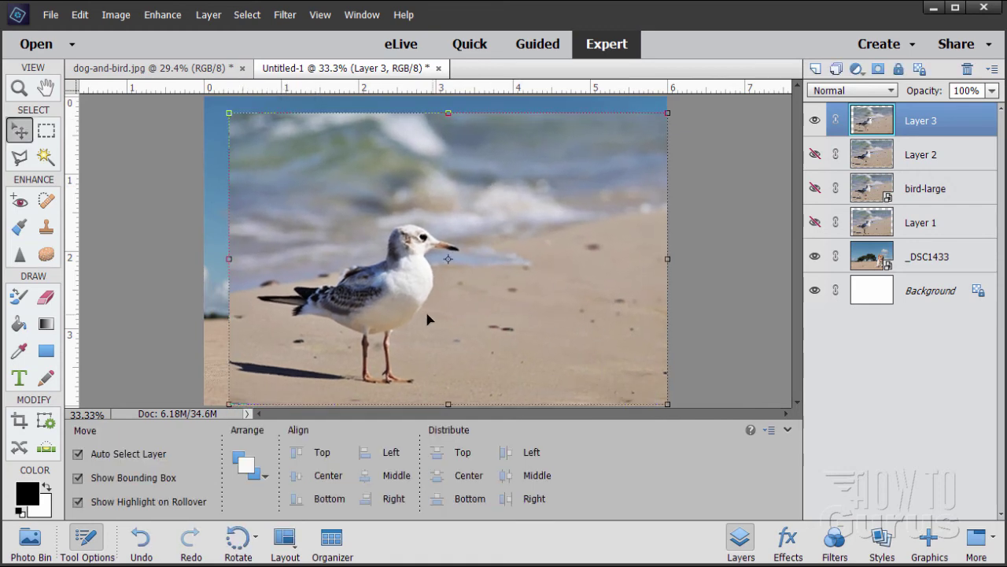
pyautogui.click(110, 15)
pyautogui.moveTo(178, 111)
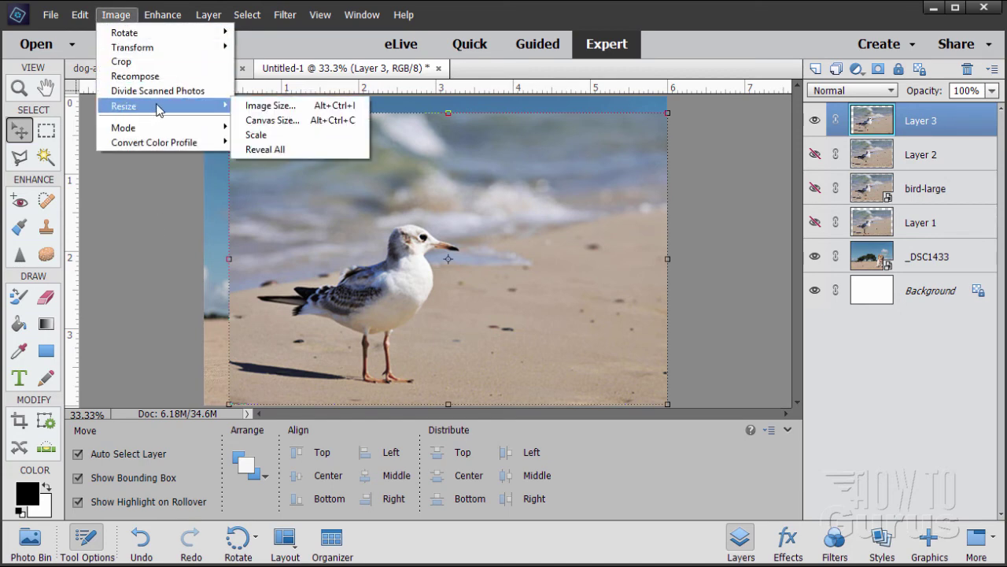
pyautogui.click(268, 105)
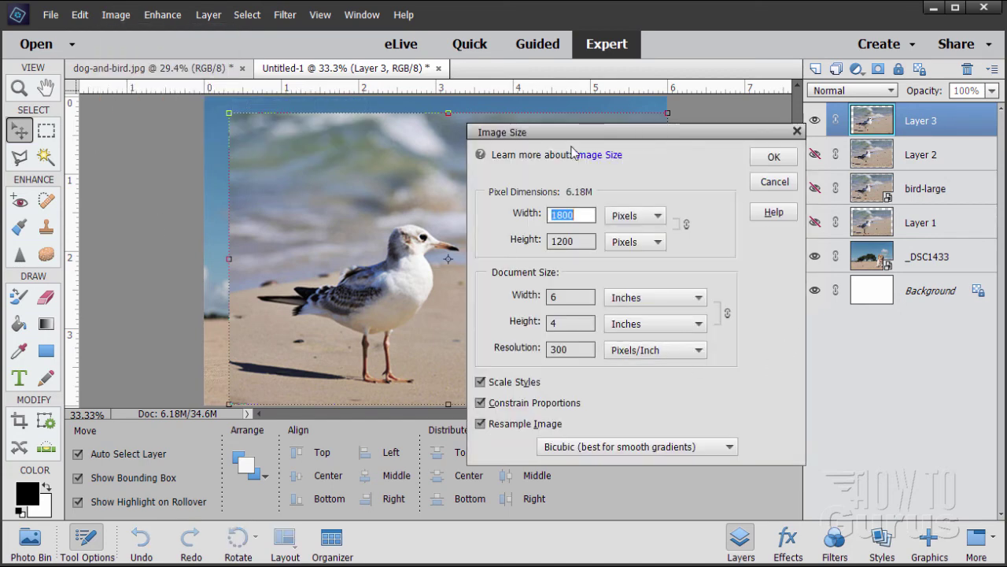
pyautogui.click(575, 348)
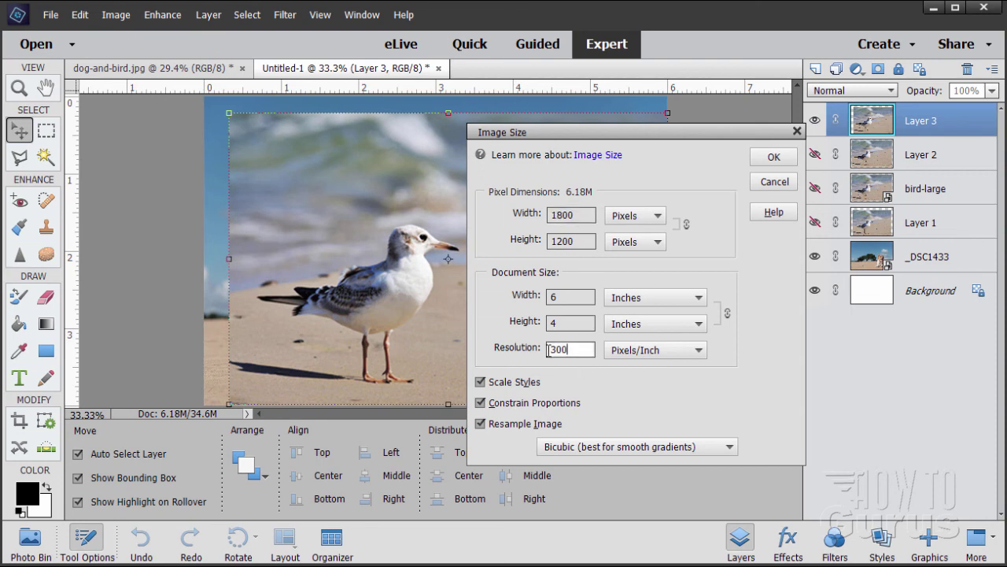
pyautogui.hotkey('ctrl', 'a')
pyautogui.click(582, 349)
pyautogui.click(730, 447)
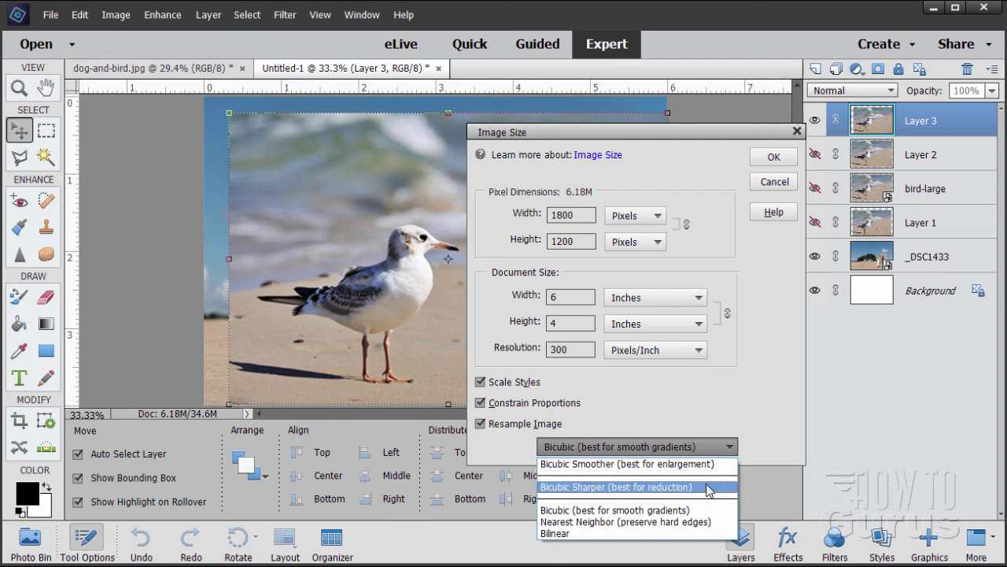
pyautogui.click(751, 395)
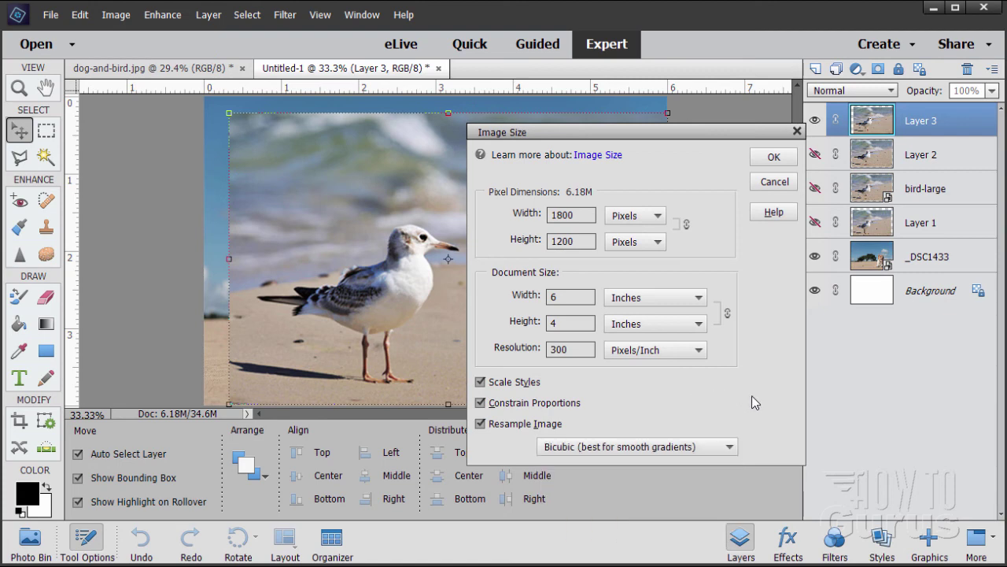
pyautogui.click(768, 182)
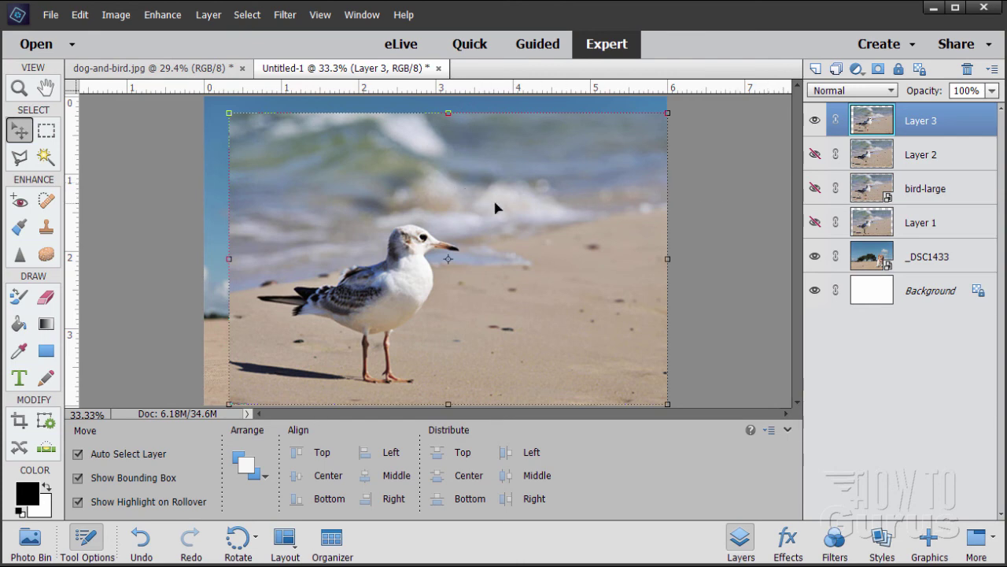
# Step: Switch to dog-and-bird.jpg and dismiss the Image > Resize menu without changes
pyautogui.click(140, 69)
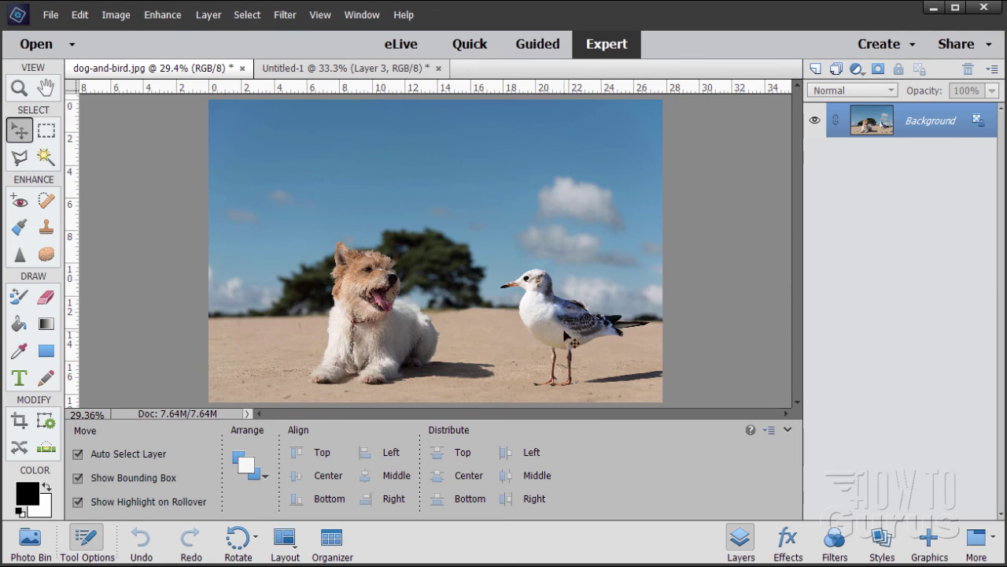
pyautogui.click(116, 14)
pyautogui.moveTo(140, 107)
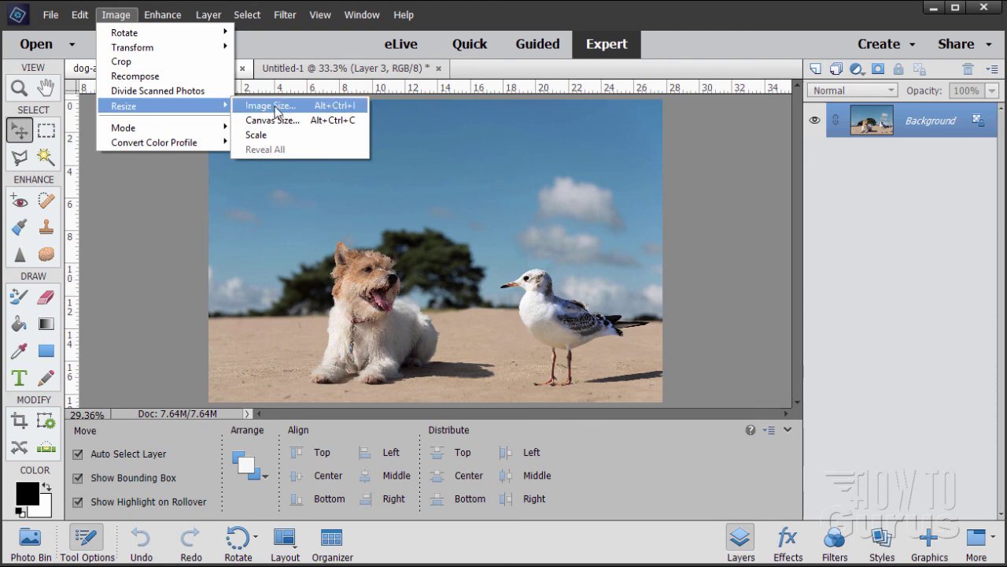
pyautogui.click(309, 323)
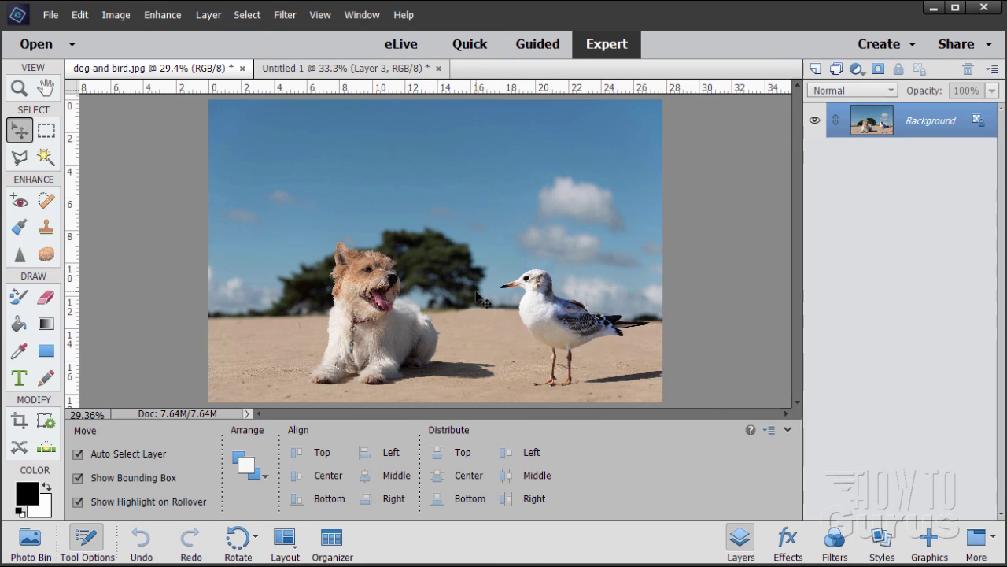